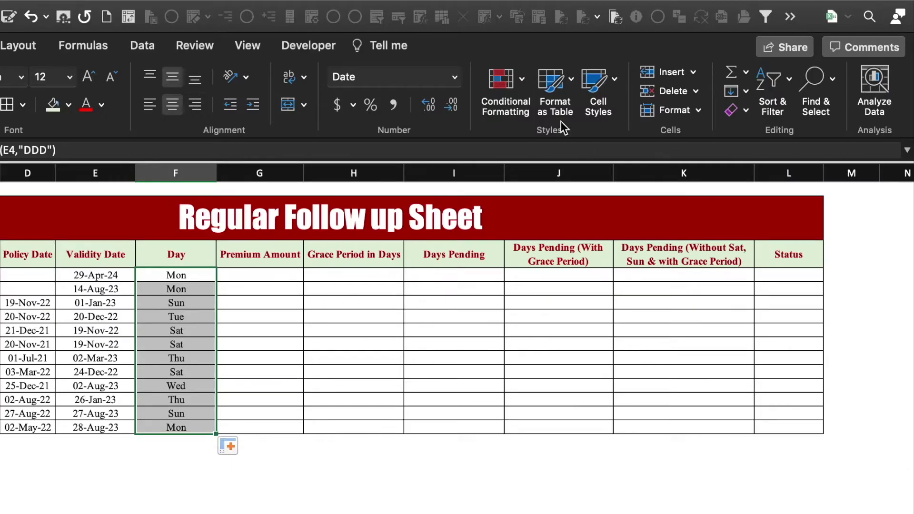
- Highlight the selected Day cells equal to "Sun" with a light red fill and dark red text using conditional formatting
click(524, 84)
mouse_move(561, 108)
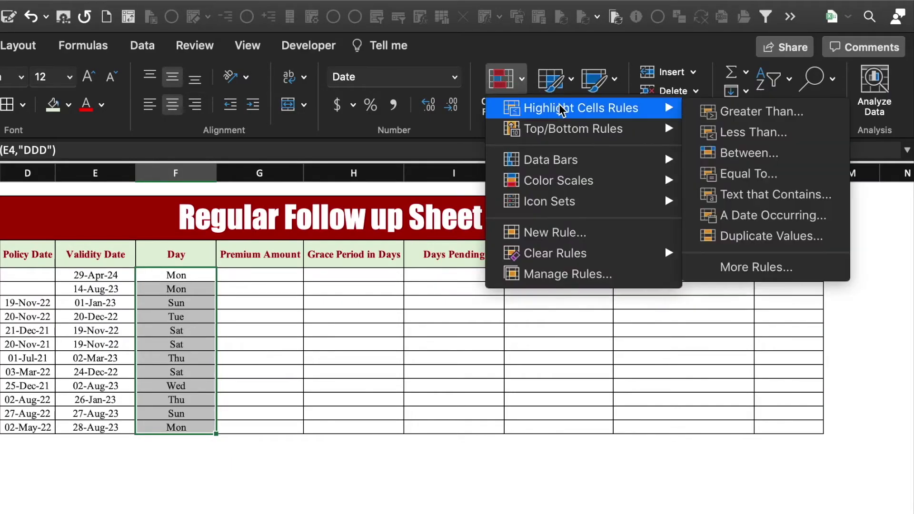
click(751, 173)
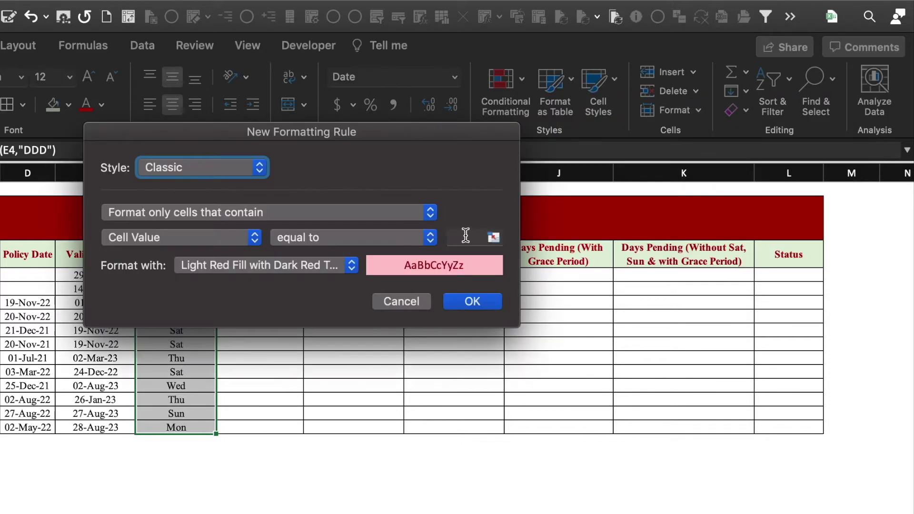
click(465, 236)
text(Sun)
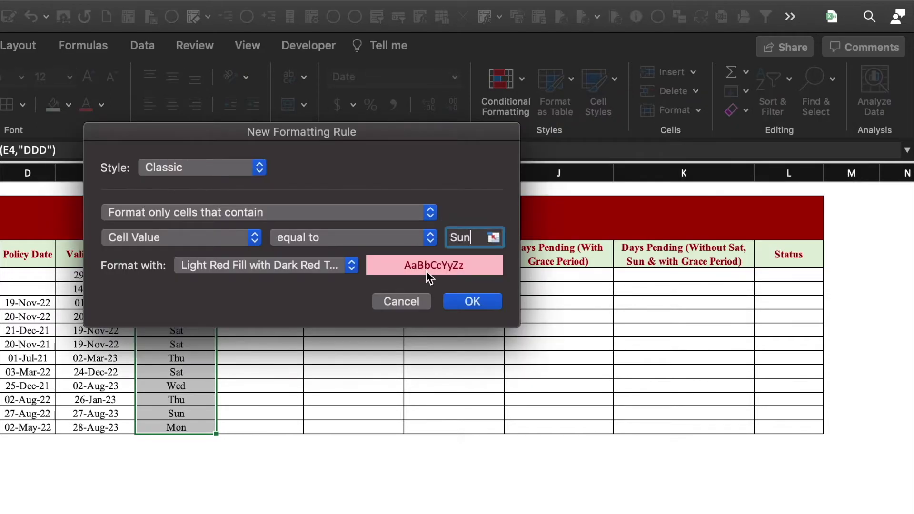
click(473, 301)
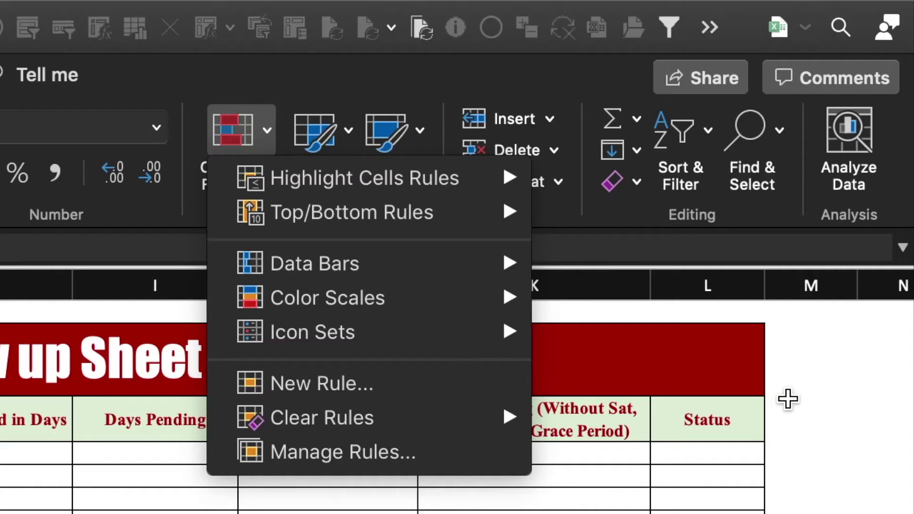
- Add a second conditional formatting rule giving Day cells equal to "Sat" a light red fill and dark red text
click(269, 136)
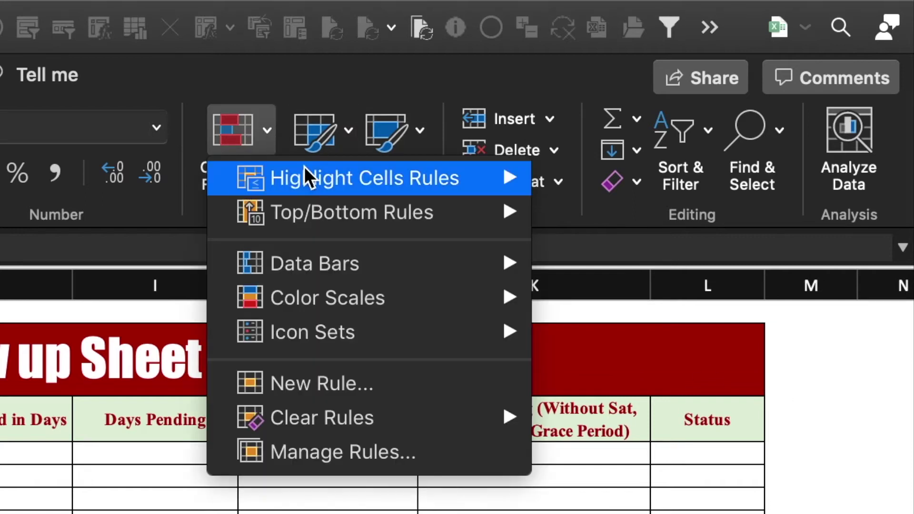
mouse_move(323, 177)
click(636, 299)
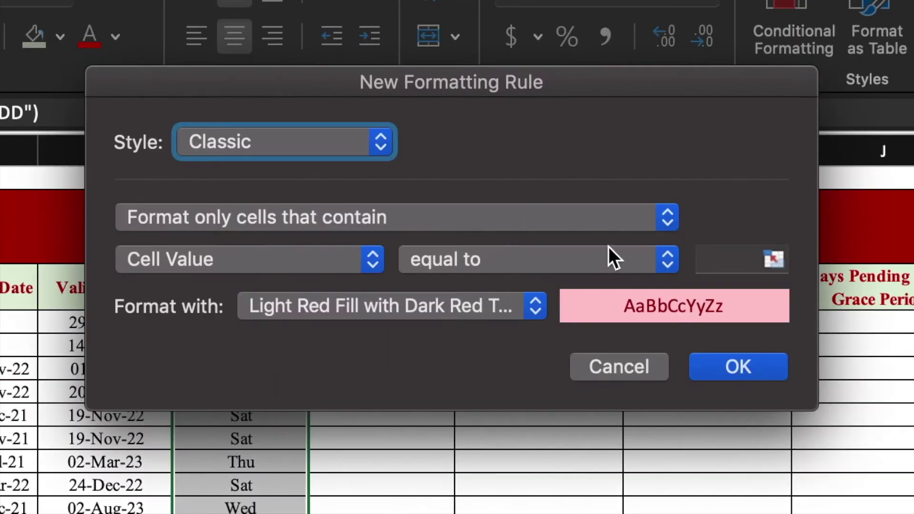
click(708, 260)
text(Sat)
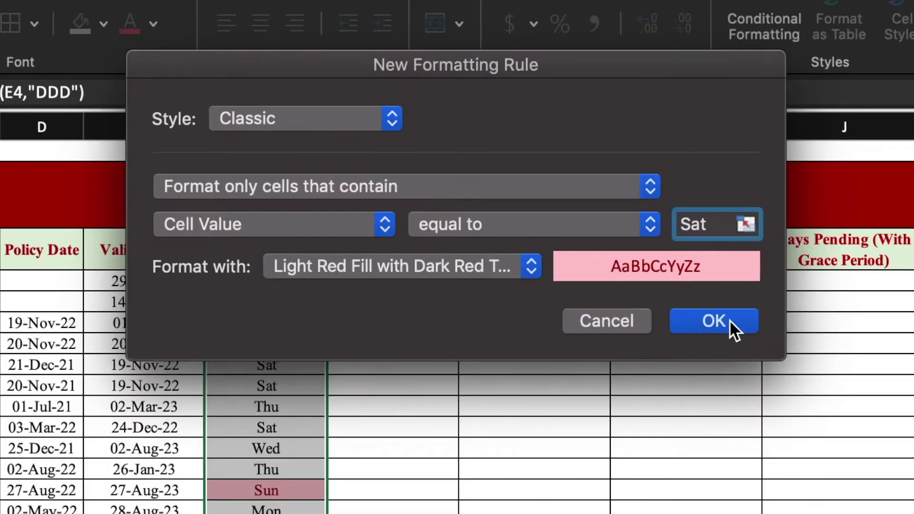
click(729, 323)
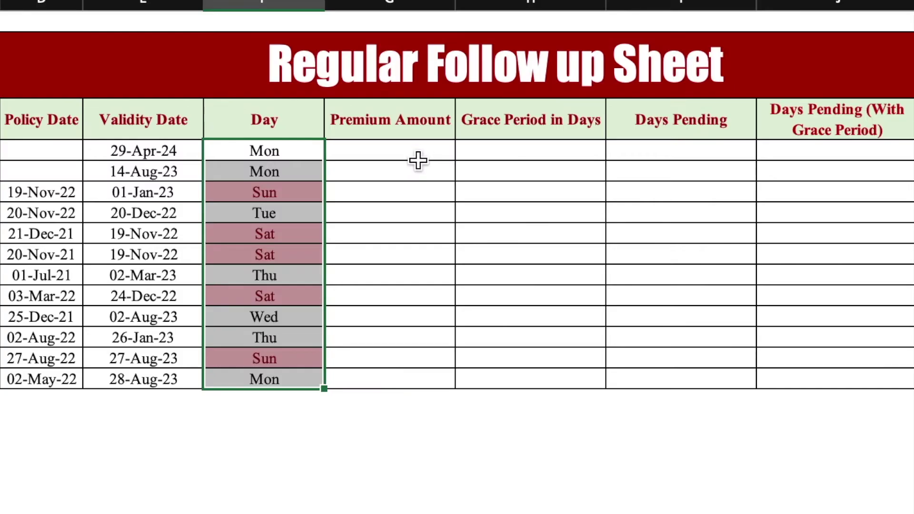
- Enter 12000 in the first Premium Amount cell, G4, and fill it down to row 15
click(362, 280)
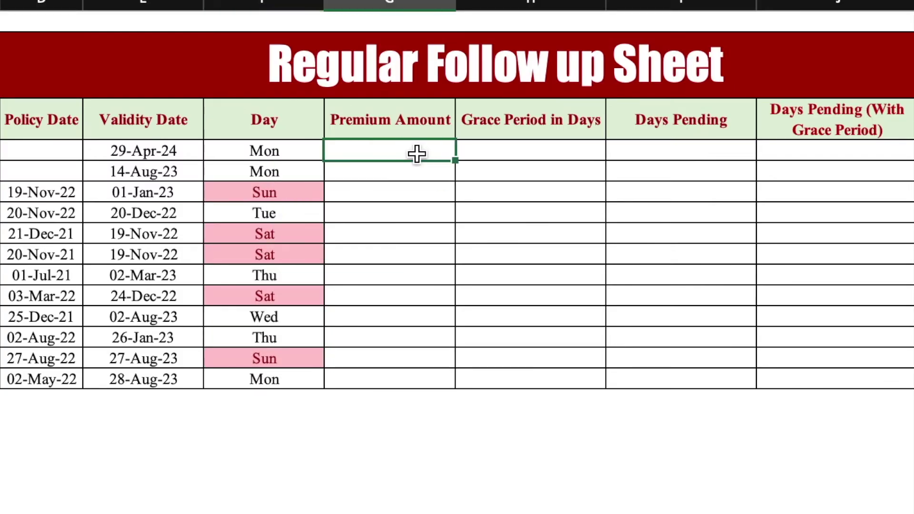
click(299, 180)
text(12000)
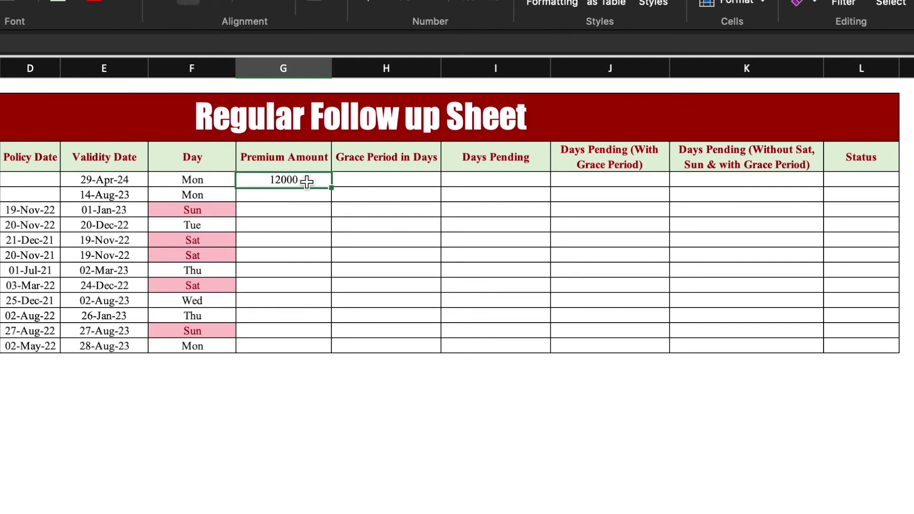
drag(329, 187, 321, 349)
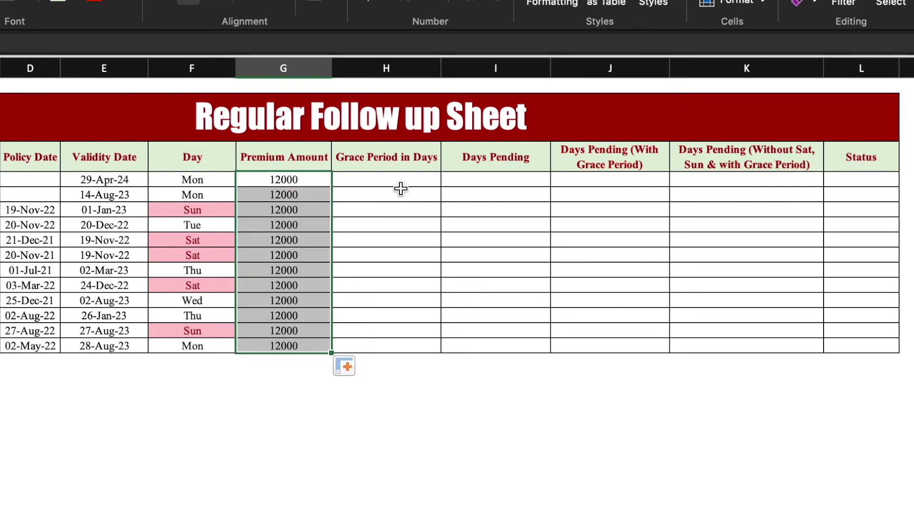
- Enter Grace Period in Days values of 15 in H9 and 10 in H6
click(400, 185)
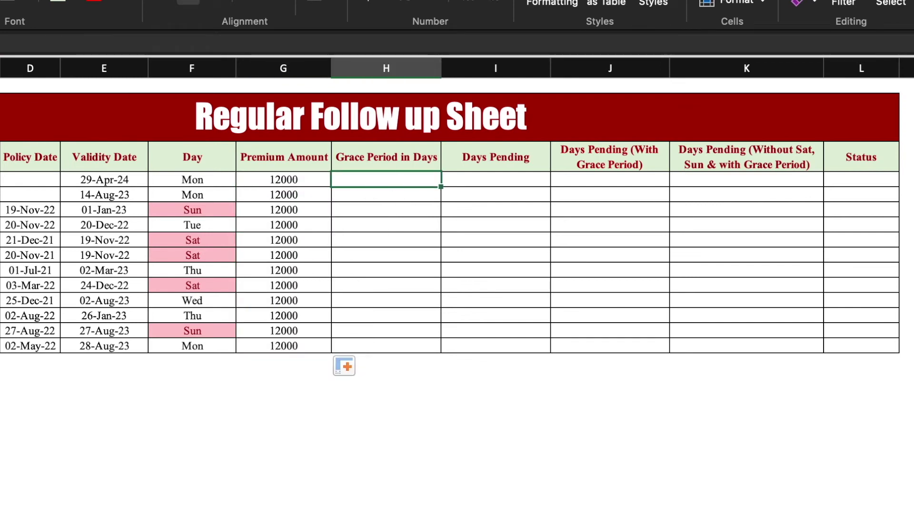
click(372, 257)
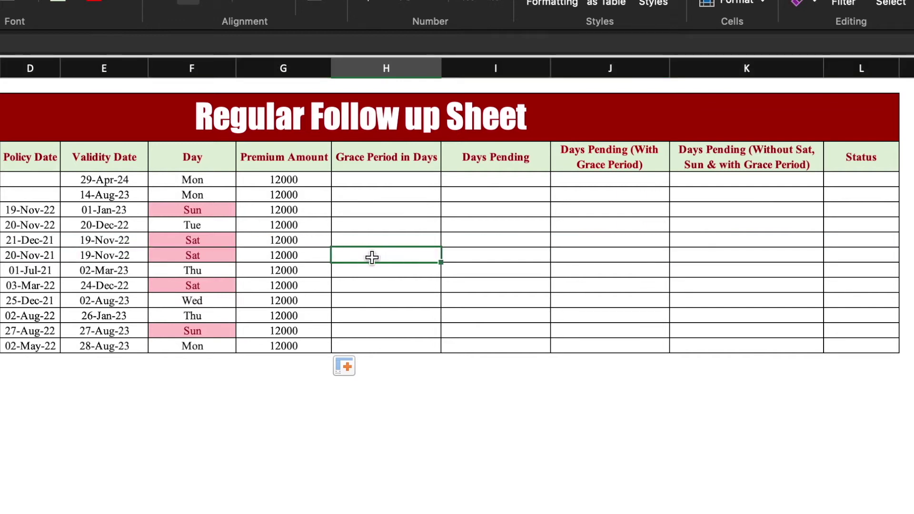
text(15)
click(395, 206)
text(10)
key(Return)
- Calculate Days Pending in I4 with the formula =E4-Today() and fill it down to row 15
click(497, 178)
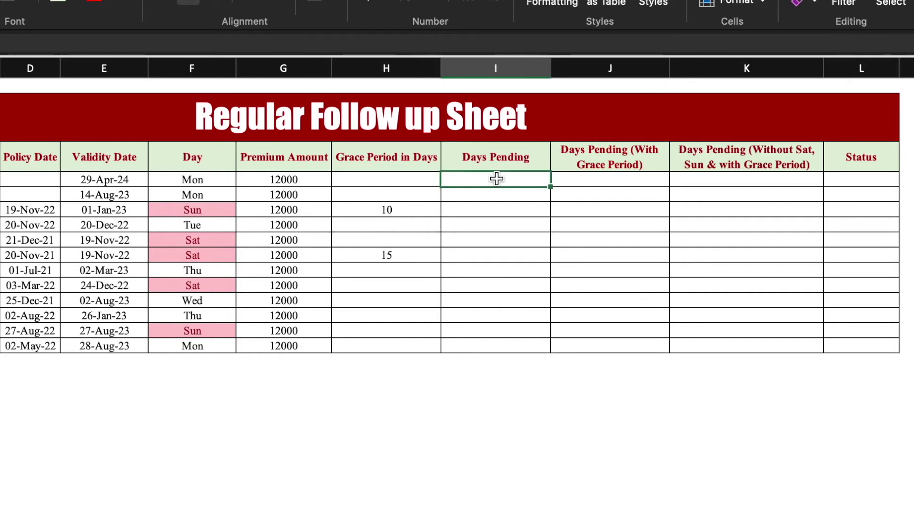
text(=)
click(131, 181)
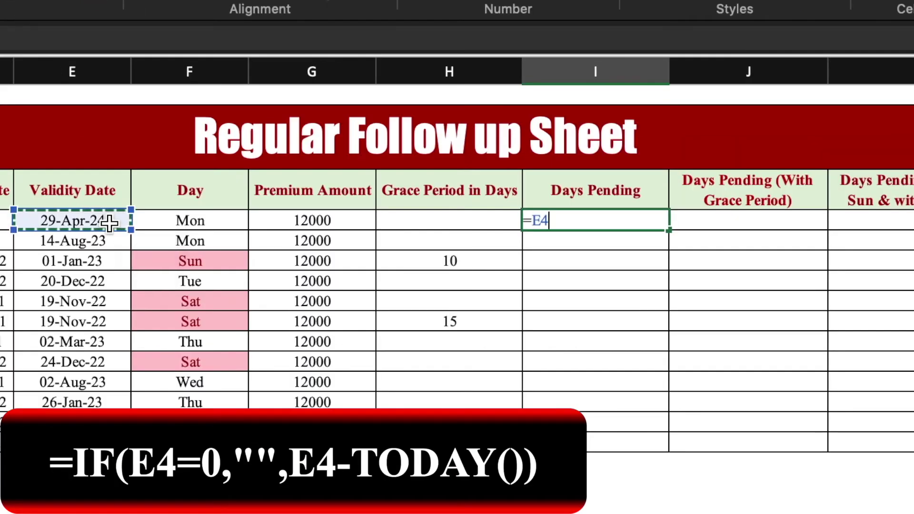
text(-Today)
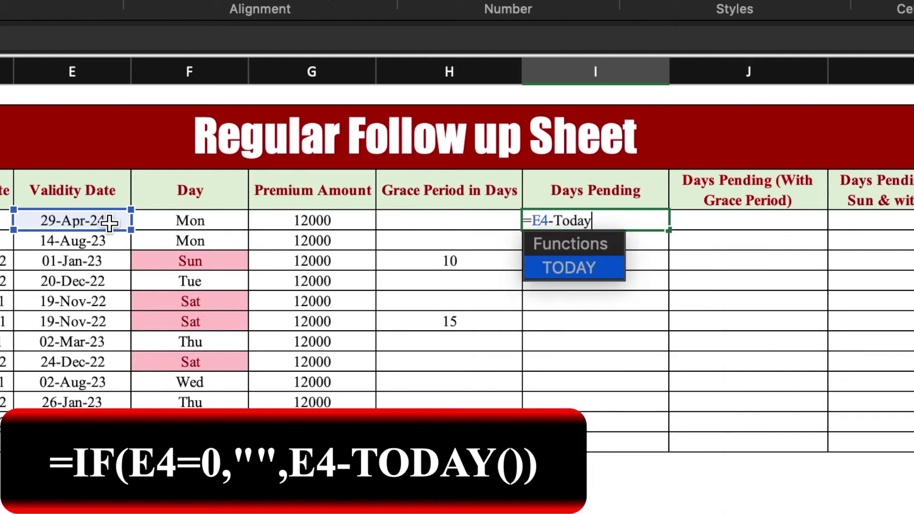
text(())
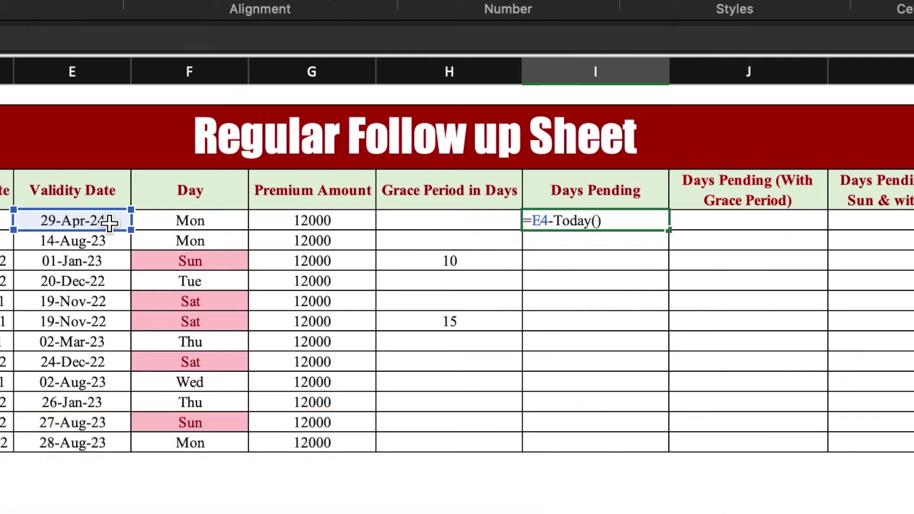
key(Return)
click(663, 226)
drag(669, 231, 672, 447)
- Calculate Days Pending (With Grace Period) in J4 with =E4+H4-today(), fill it down to row 15 and check the Car Insurance row
click(750, 222)
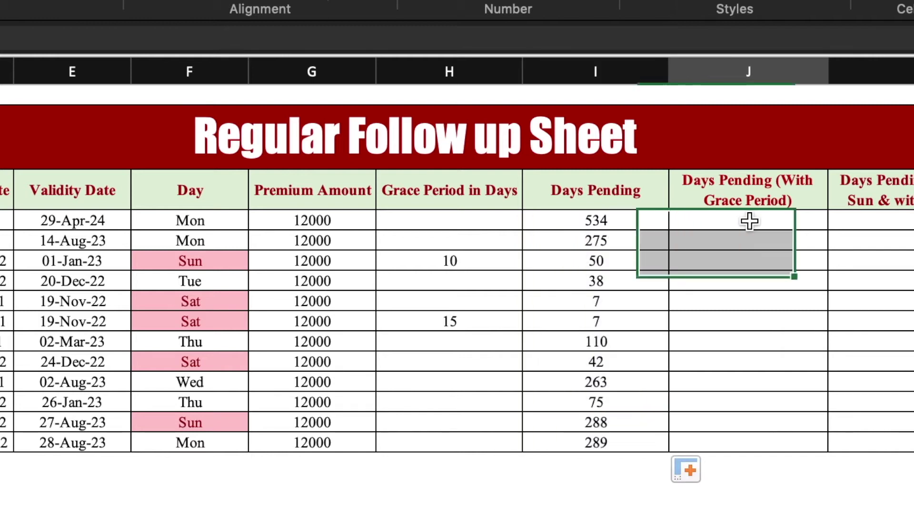
text(=)
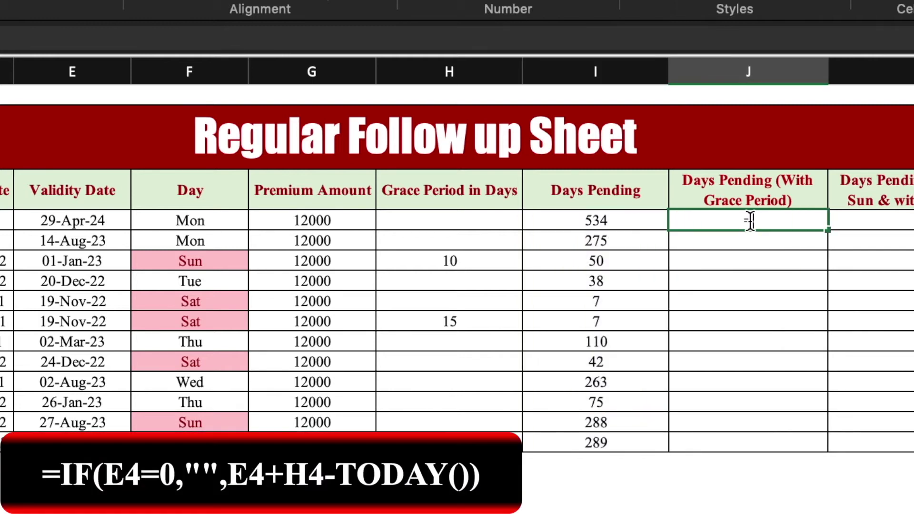
click(115, 228)
text(+)
click(467, 220)
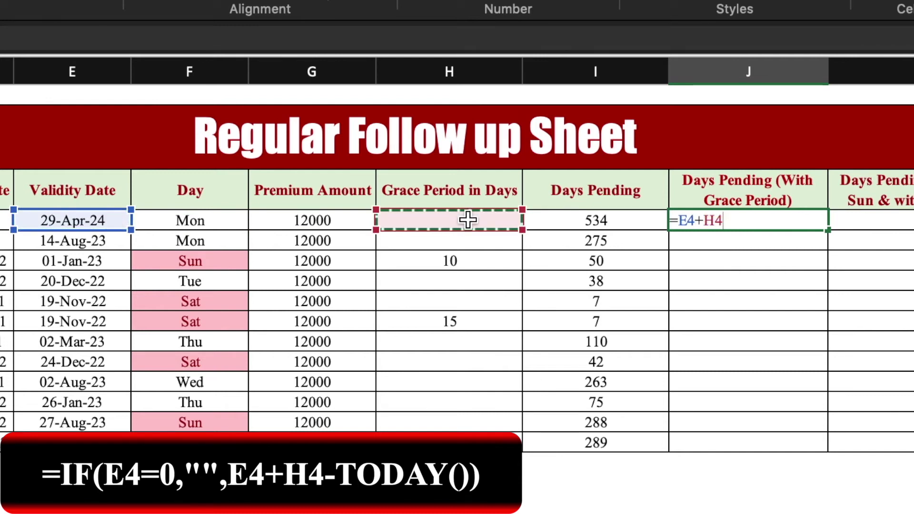
text(-today())
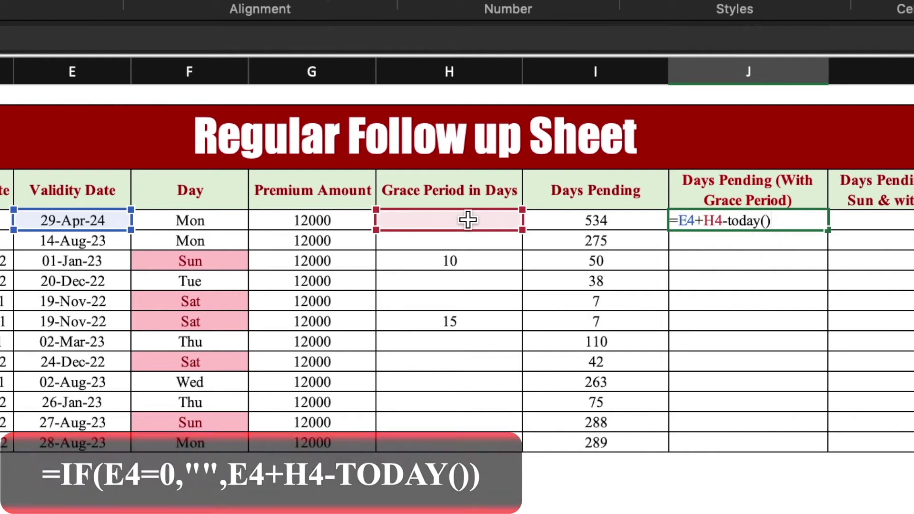
key(ctrl+Return)
drag(827, 232, 820, 445)
click(3, 199)
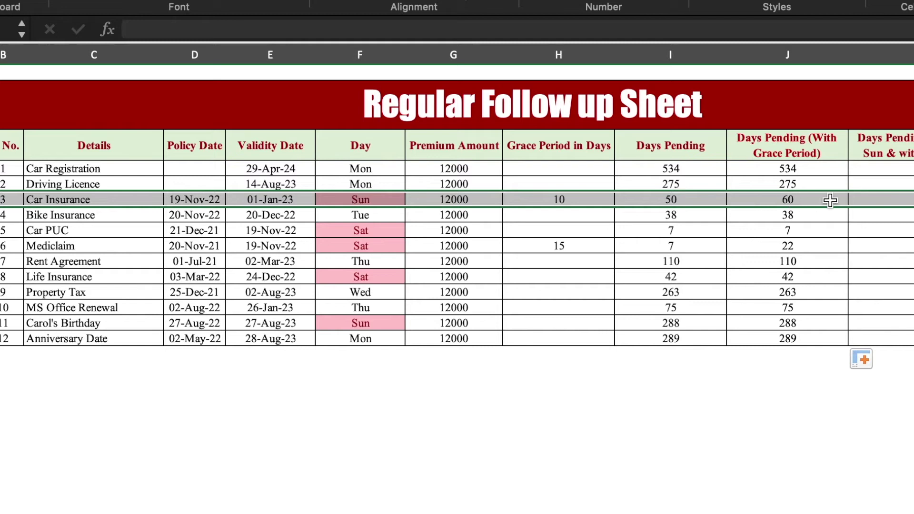
click(877, 398)
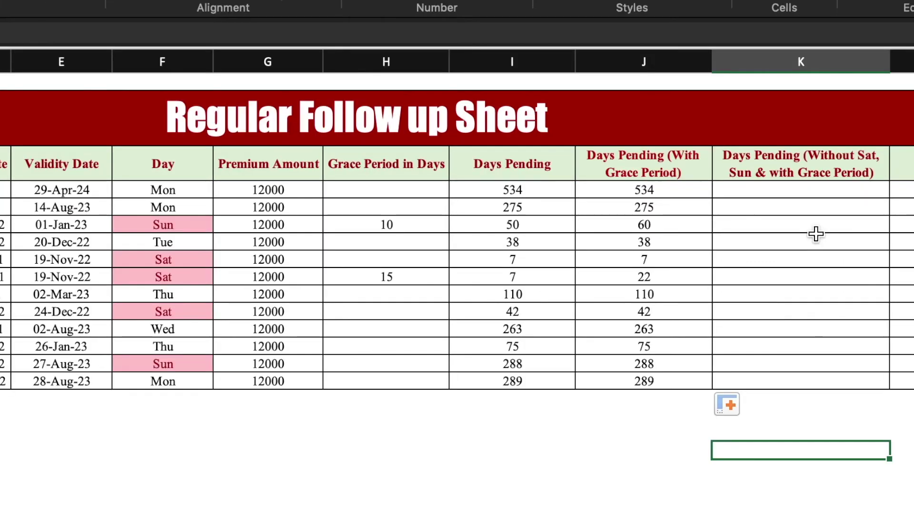
- Begin the Days Pending (Without Sat, Sun & with Grace Period) formula in K4 with =if(E4=0,"0",if(
click(800, 189)
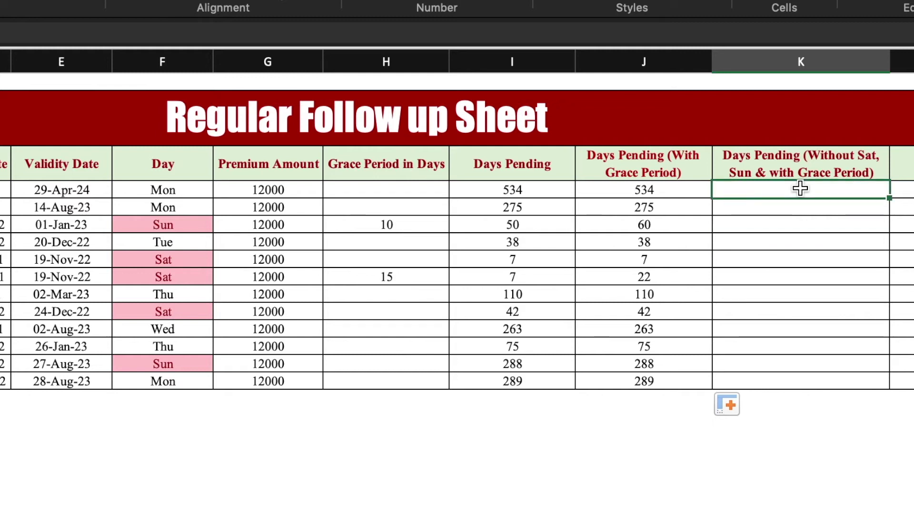
text(=)
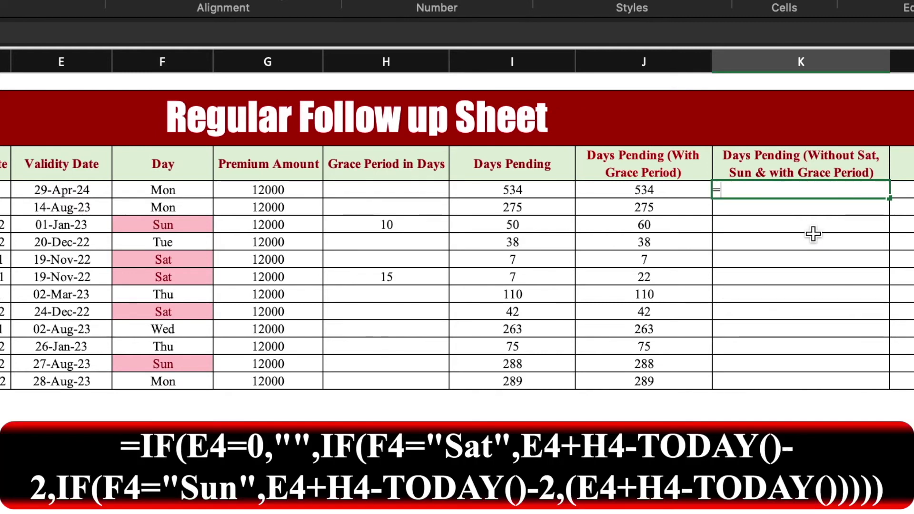
text(if()
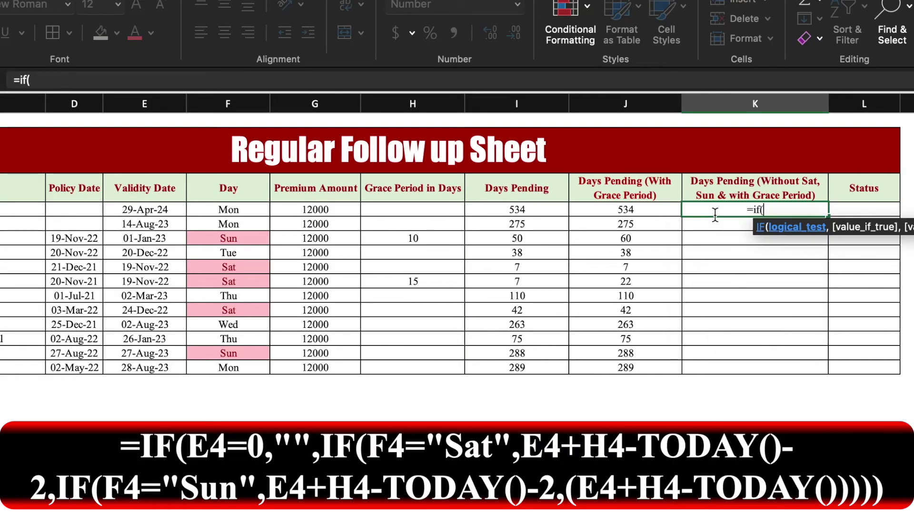
click(180, 211)
text(=)
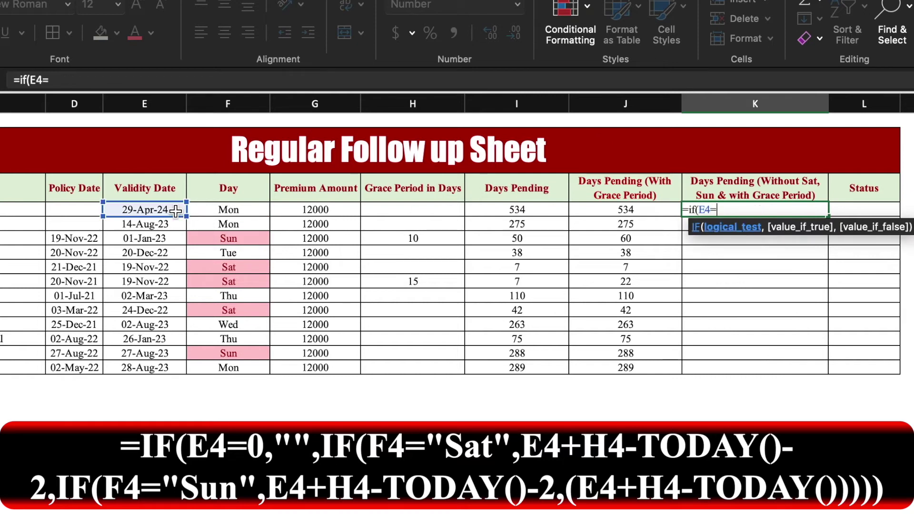
text(0,"0)
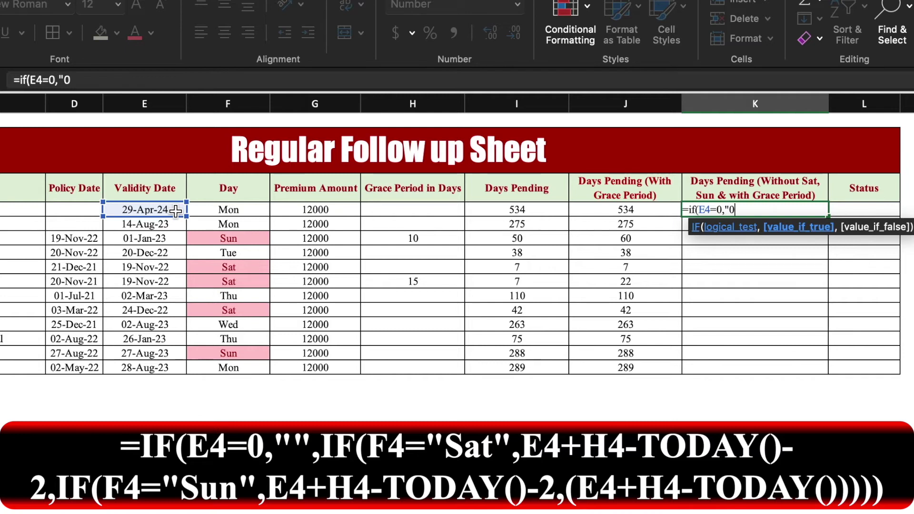
text(",if()
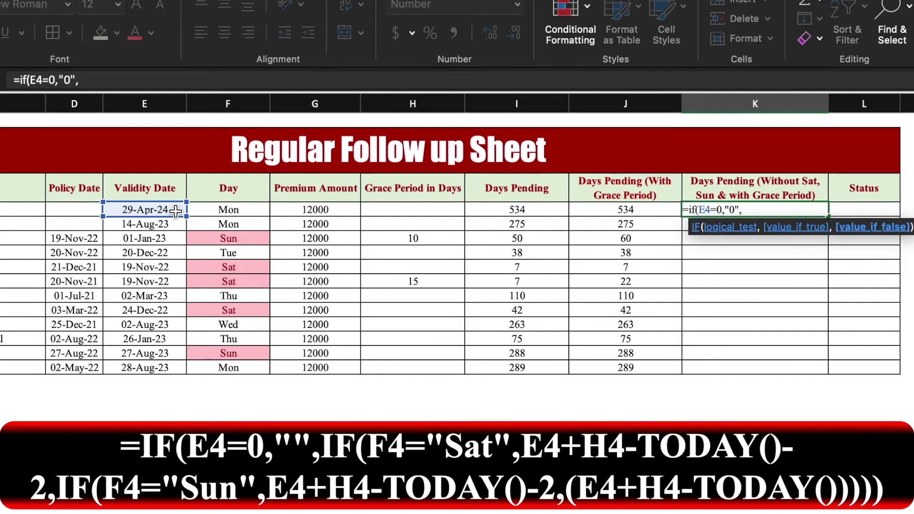
- Extend the K4 formula with the Saturday condition if(F4="Sat",E4+H4-today()-2, using the Day, Validity Date and Grace Period cells
click(238, 208)
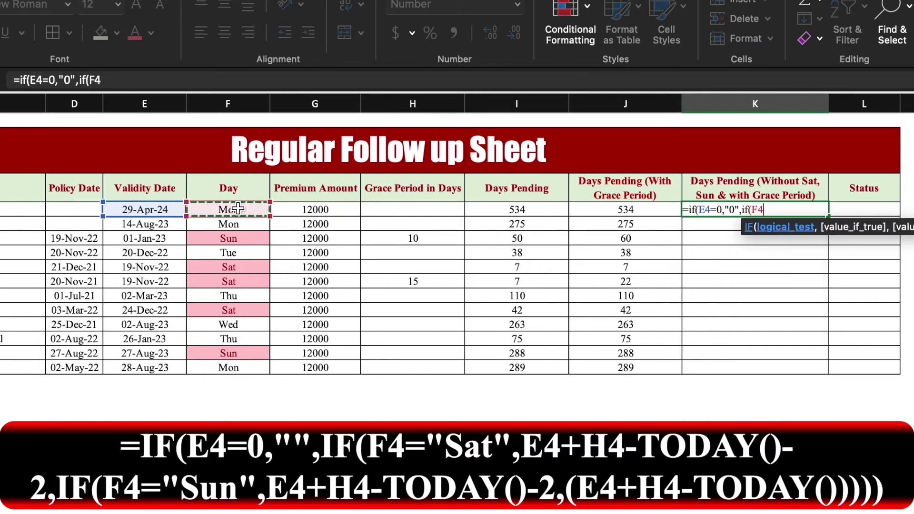
text(="Sat)
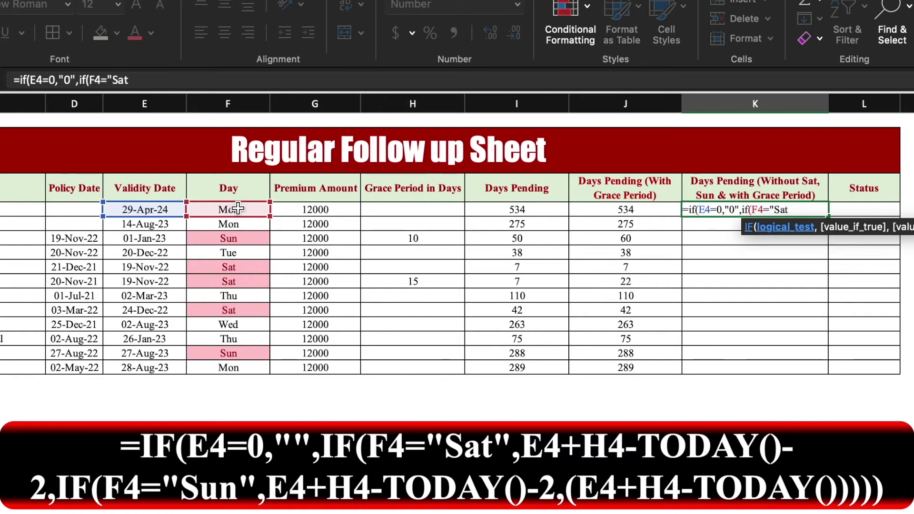
text(",)
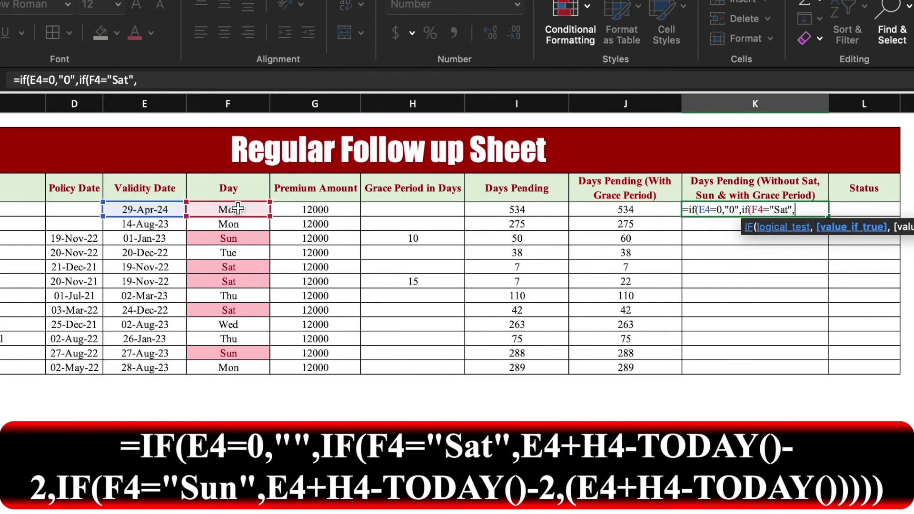
click(157, 210)
text(+)
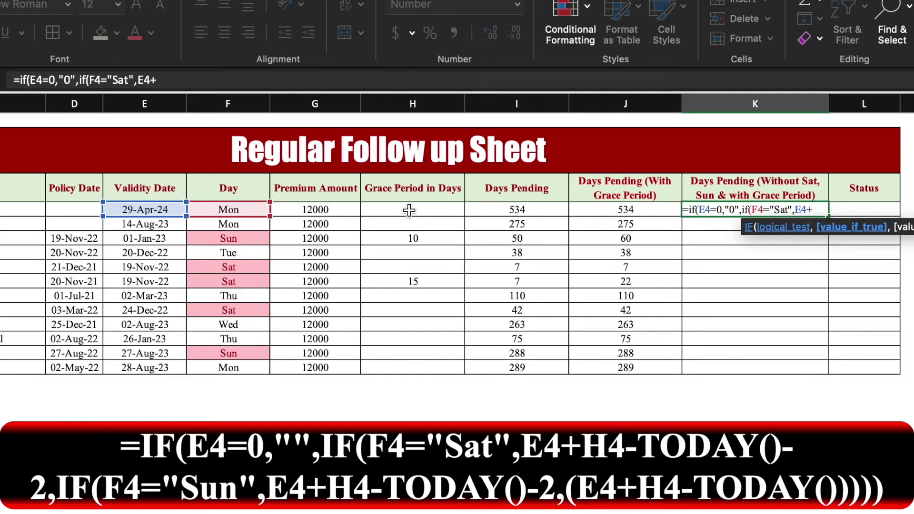
click(409, 210)
text(-t)
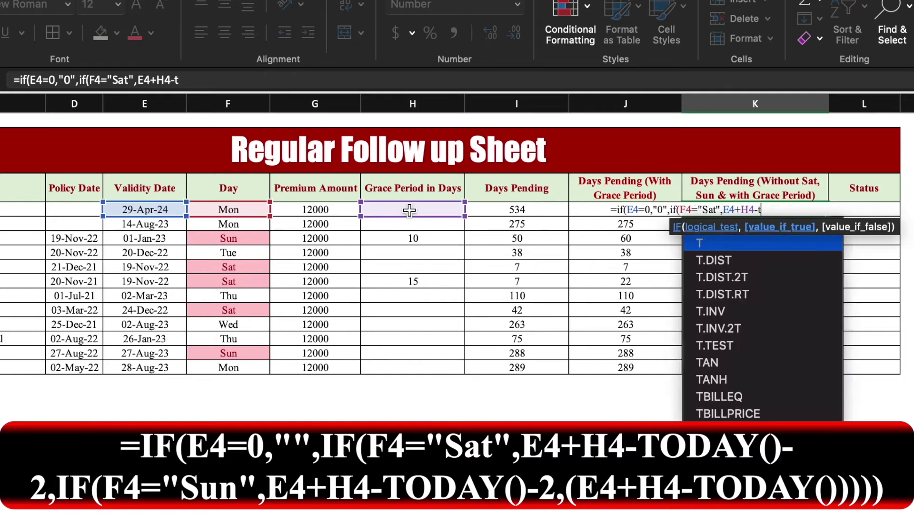
text(oday())
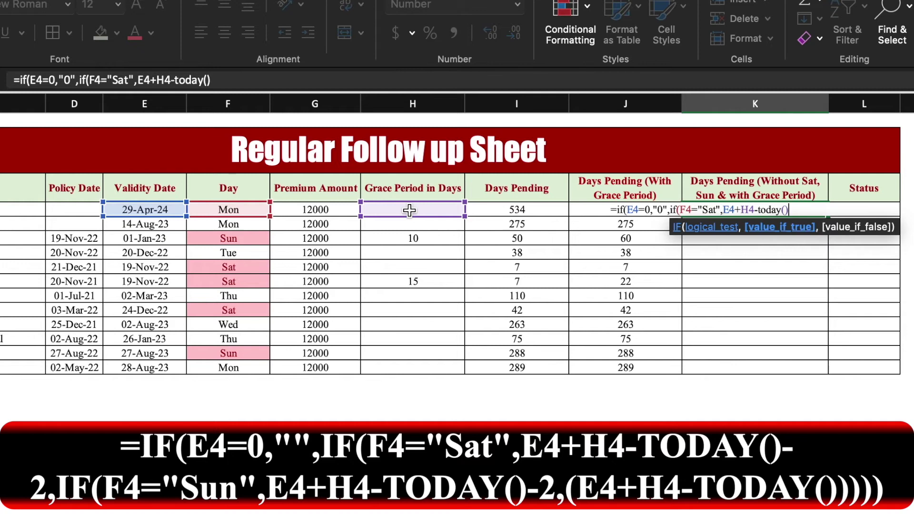
text(-2,)
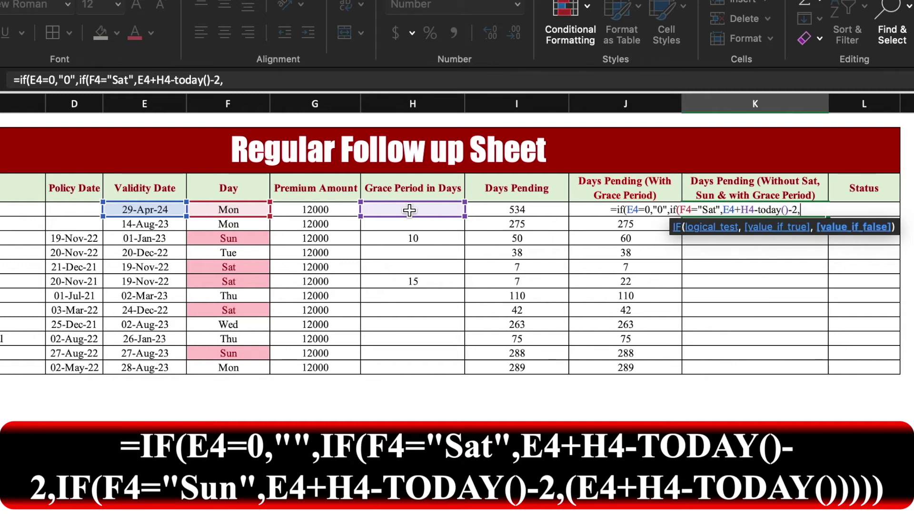
- Add the nested part if(E4+H4-today()-2, to the formula in K4
text(if(E4+)
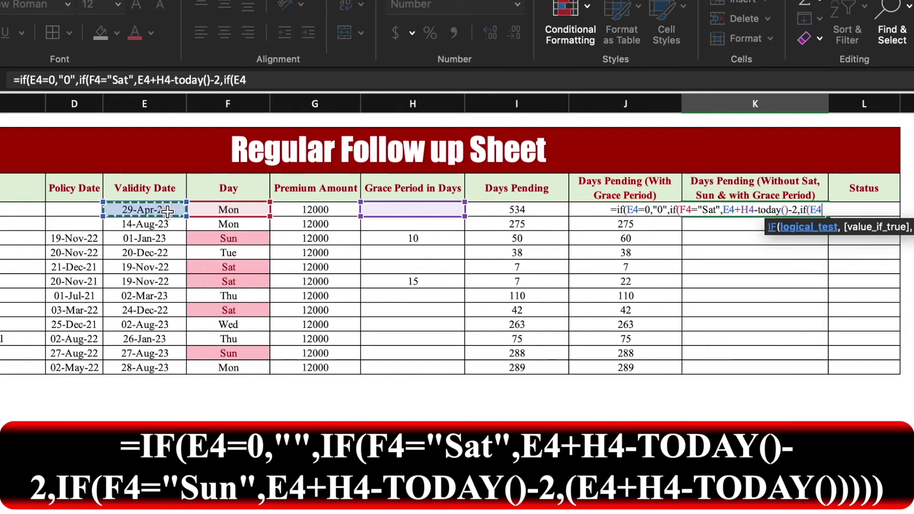
click(434, 210)
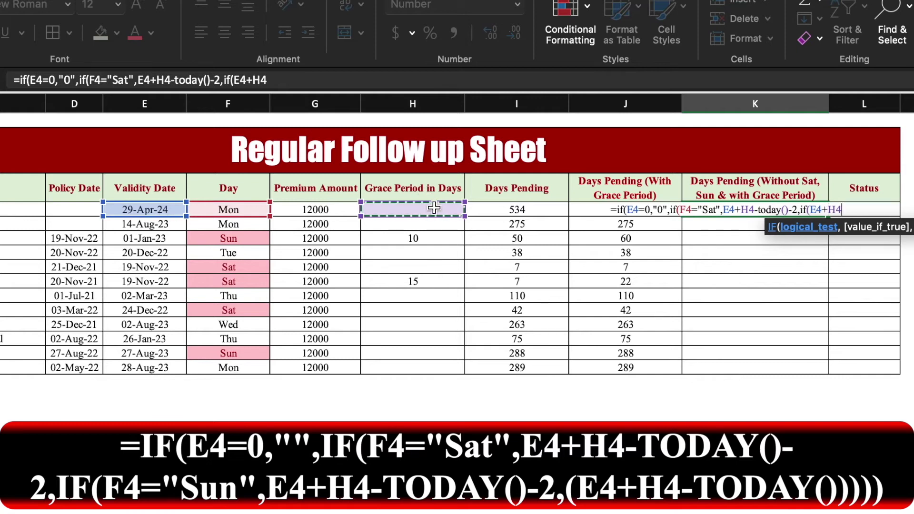
text(-today())
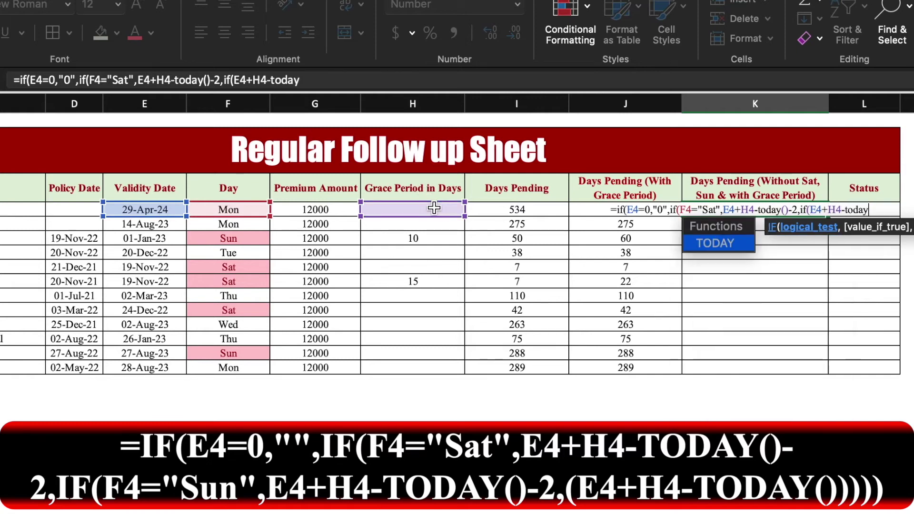
text(-2,)
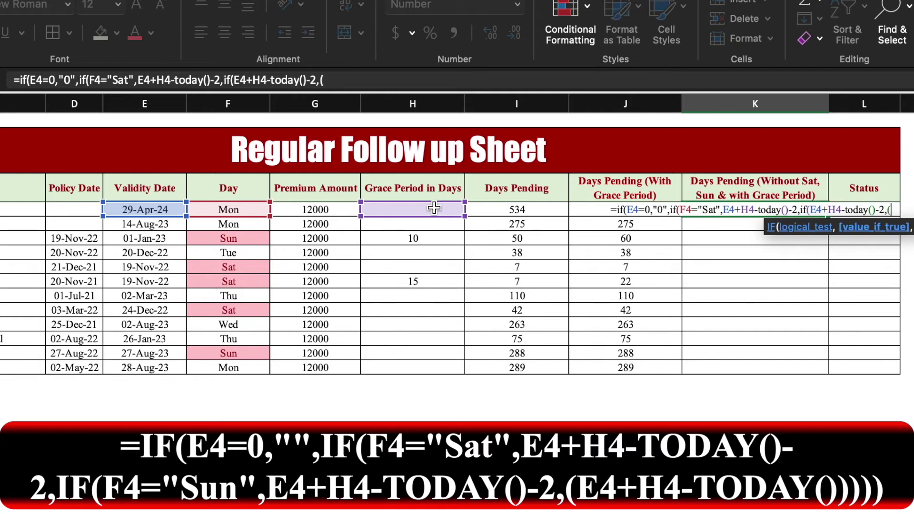
- Complete the K4 formula with (E4+H4-today())))) and fill it down to row 15
text(()
click(171, 210)
text(+)
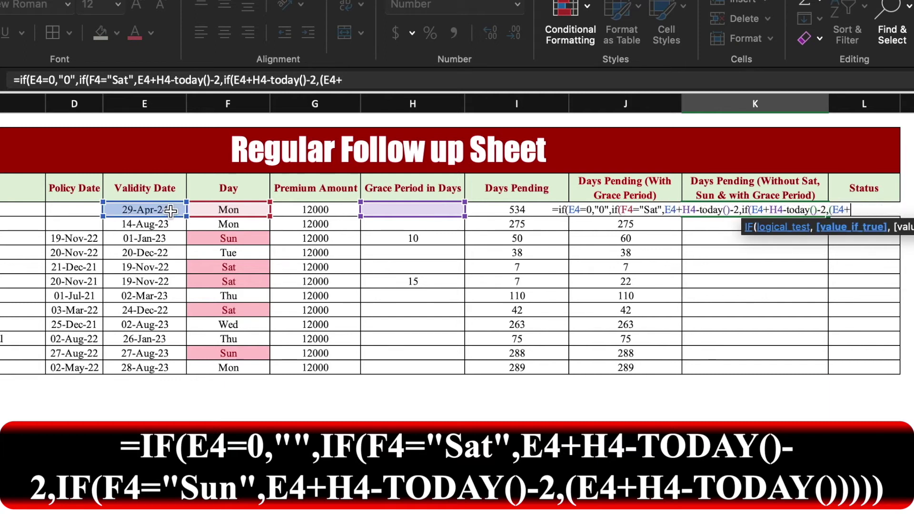
click(427, 210)
text(-today)
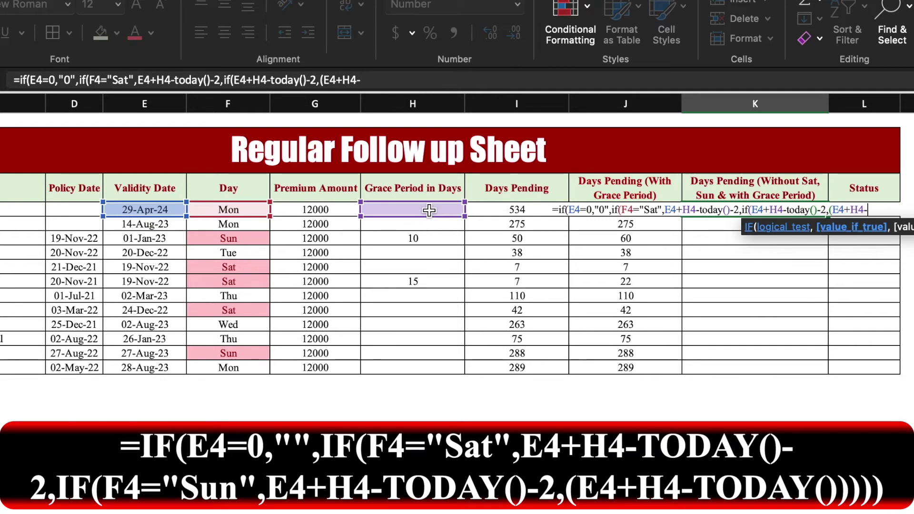
text(())
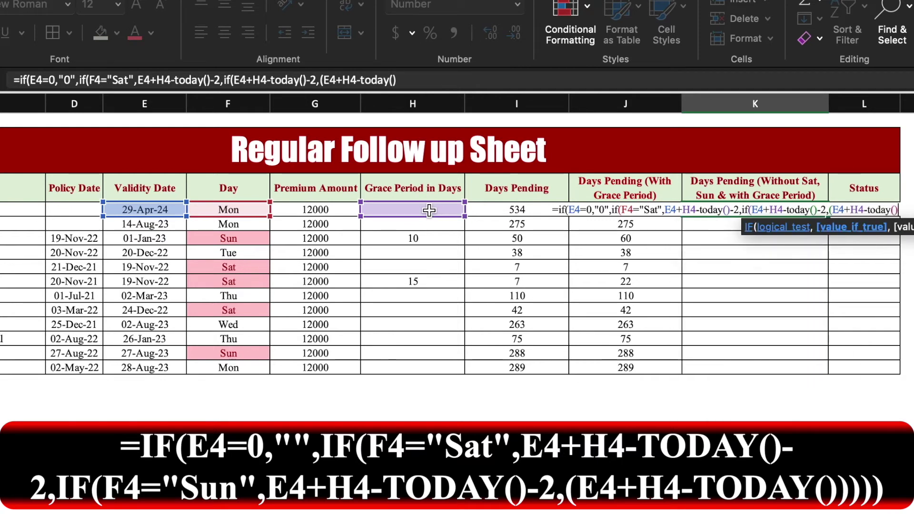
text())))))
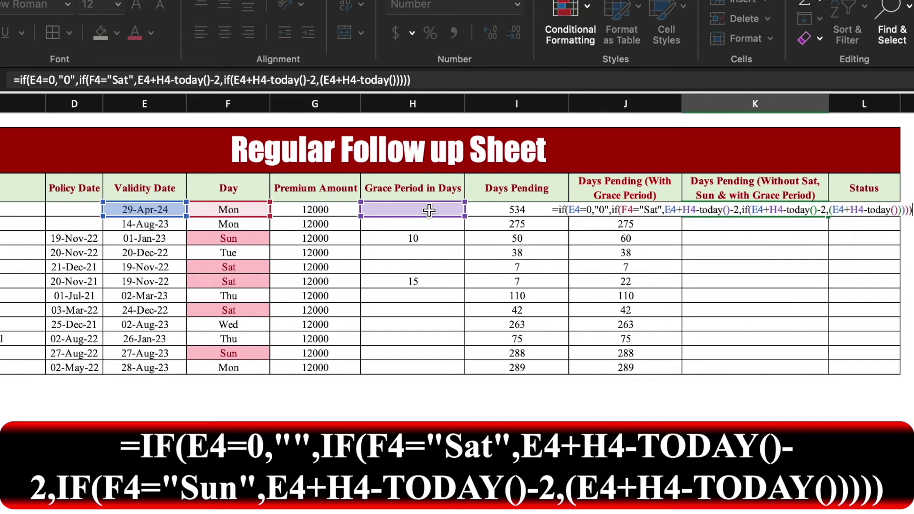
key(Return)
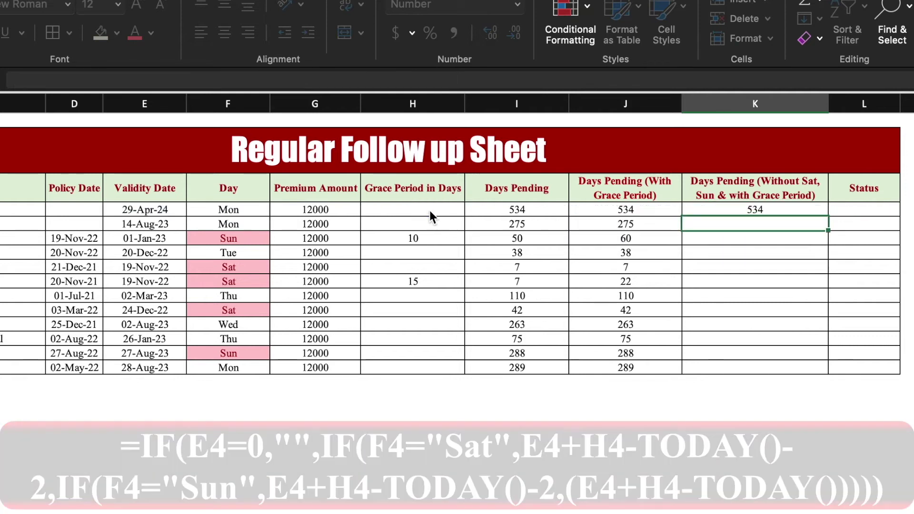
click(795, 209)
drag(827, 216, 826, 376)
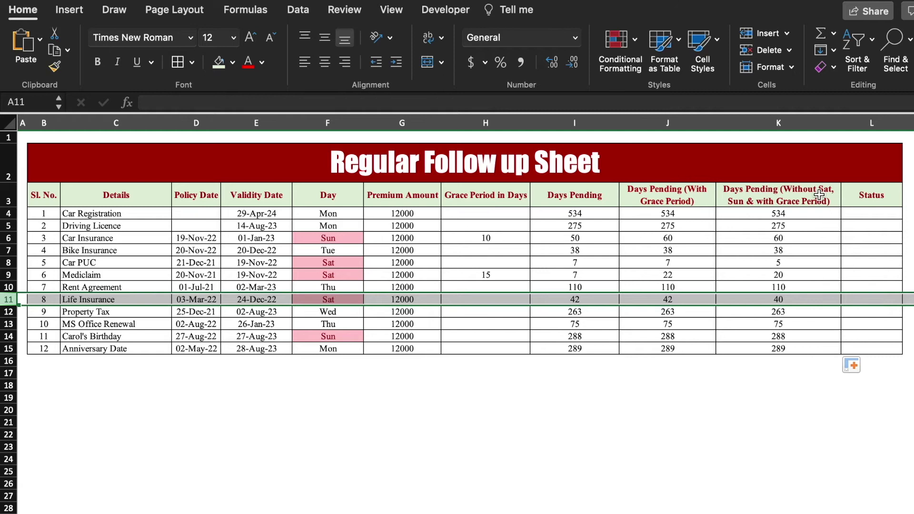
- Begin the Status formula in L4 with =if(E4=0,"0",if(I4>=30,"Done",if(
click(874, 213)
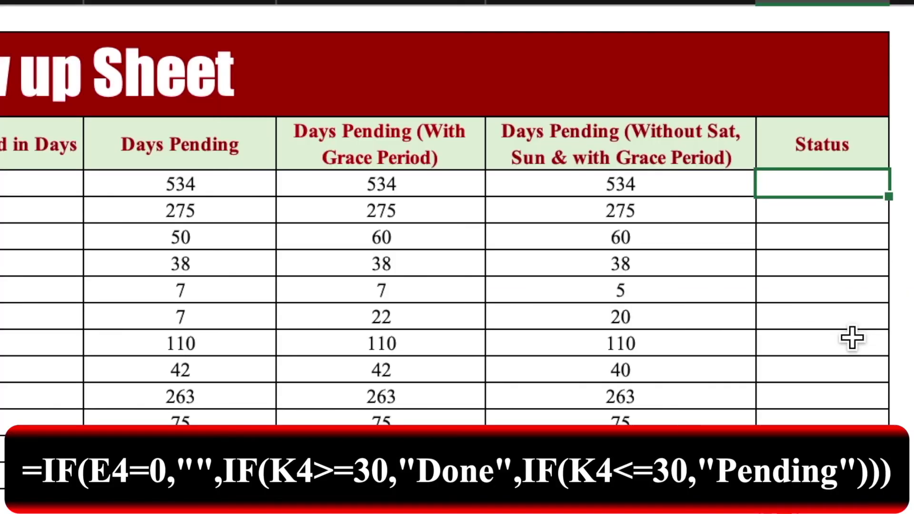
text(=if()
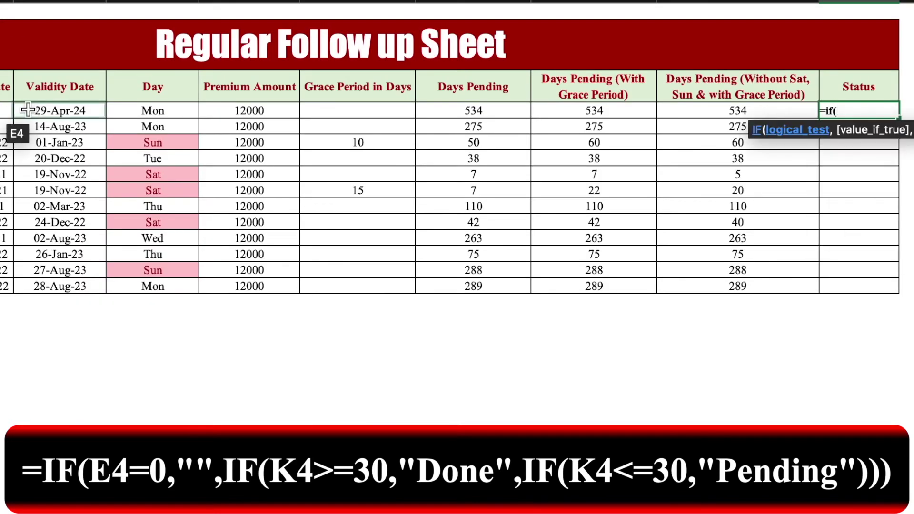
click(53, 110)
text(=0,")
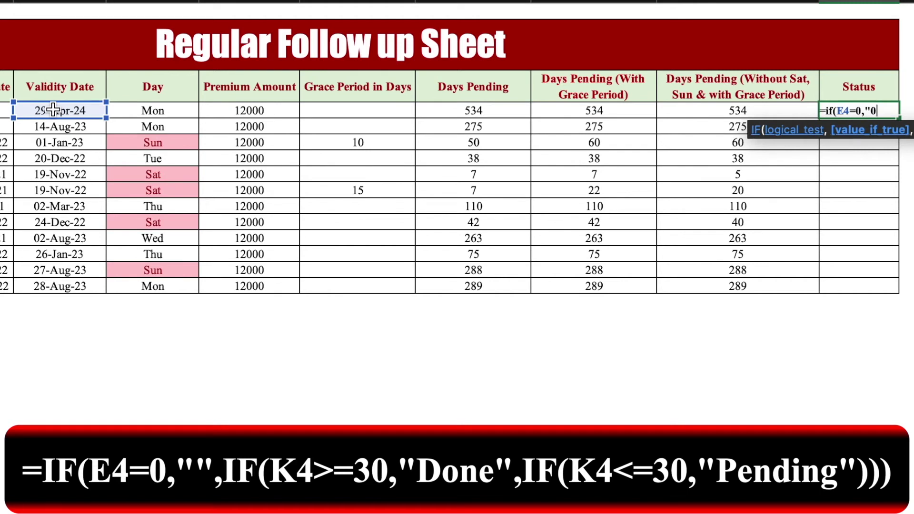
text(0",if()
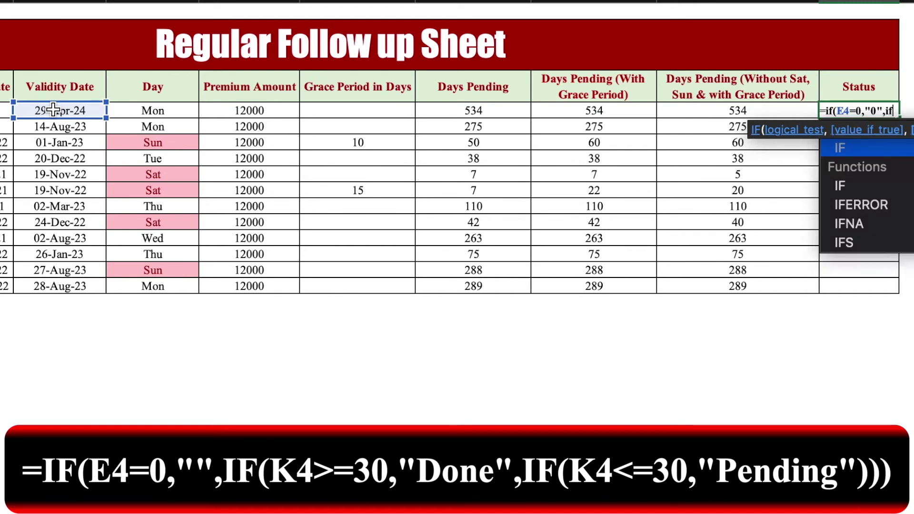
click(485, 109)
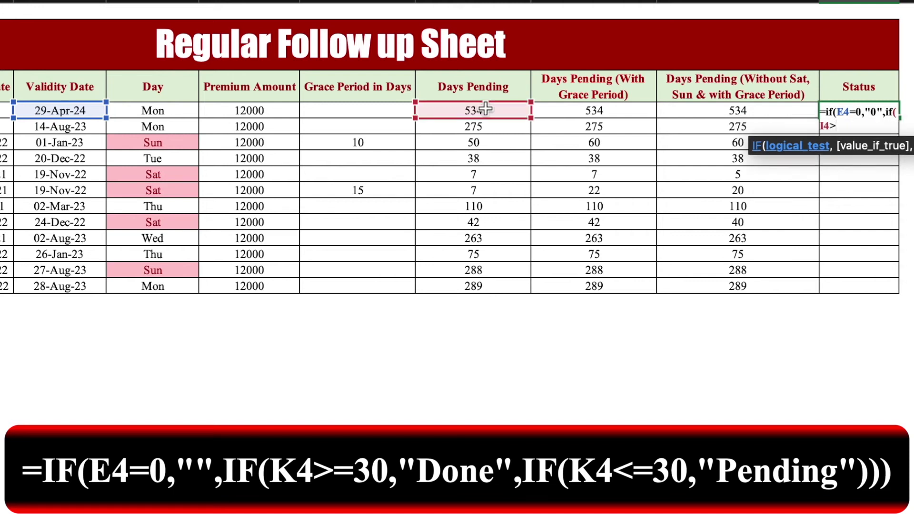
text(>=30,"Do)
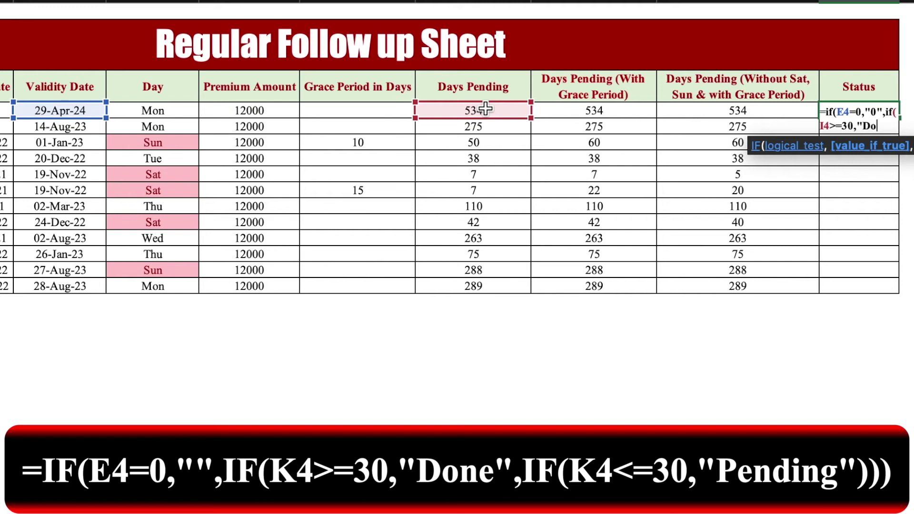
text(ne",if()
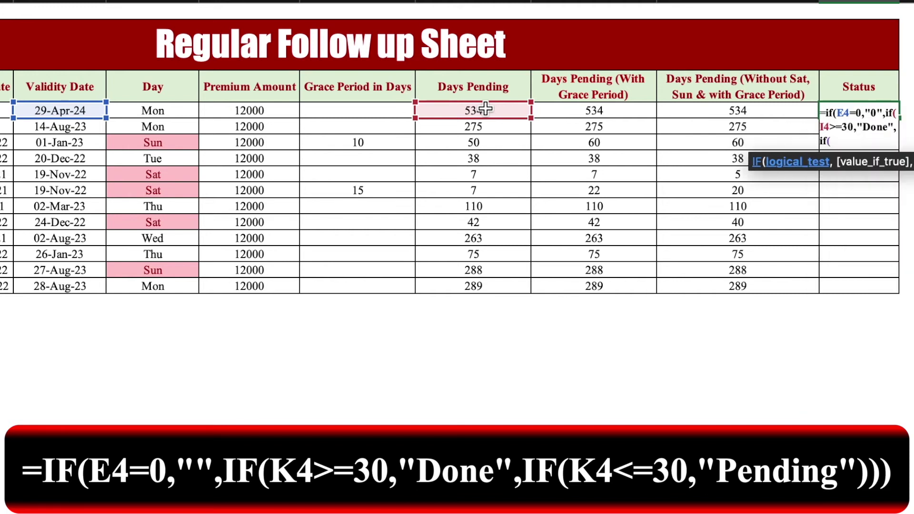
- Complete the L4 Status formula with I4<=30,"Pending"))) and fill it down to row 15
click(484, 109)
text(<)
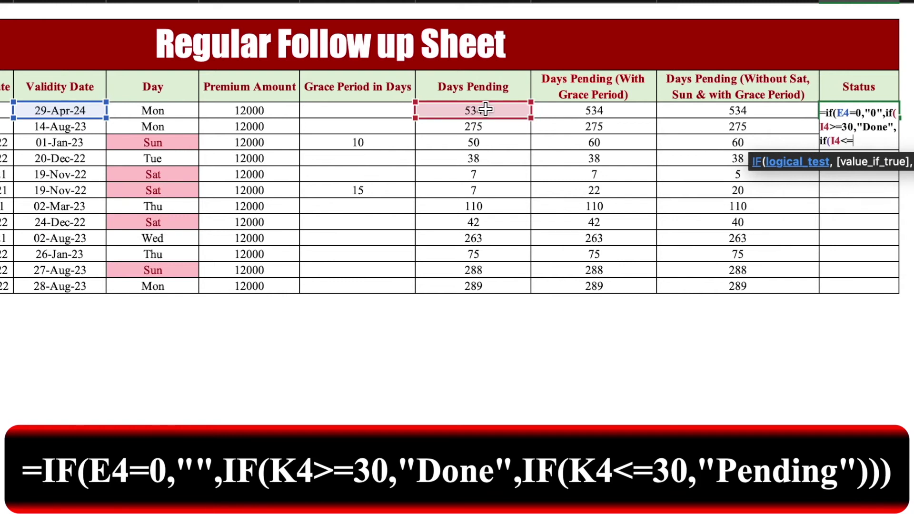
text(=30,)
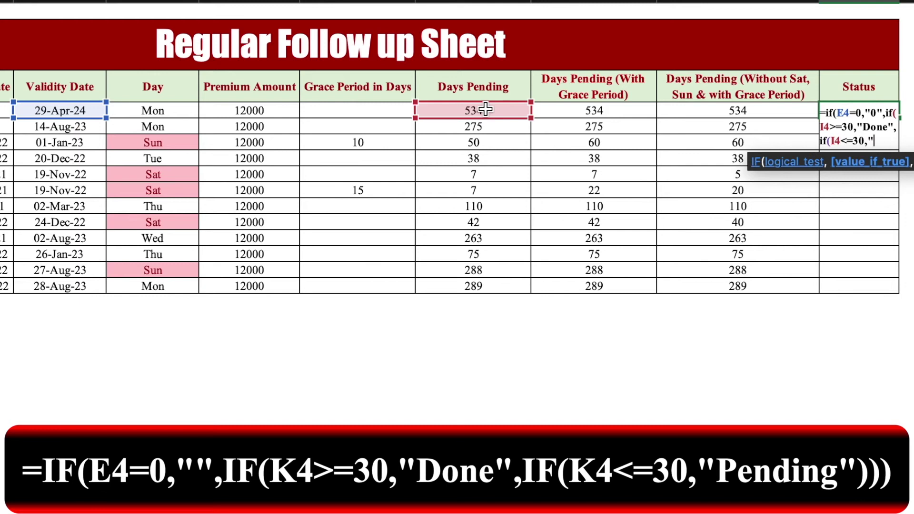
text("Pending)
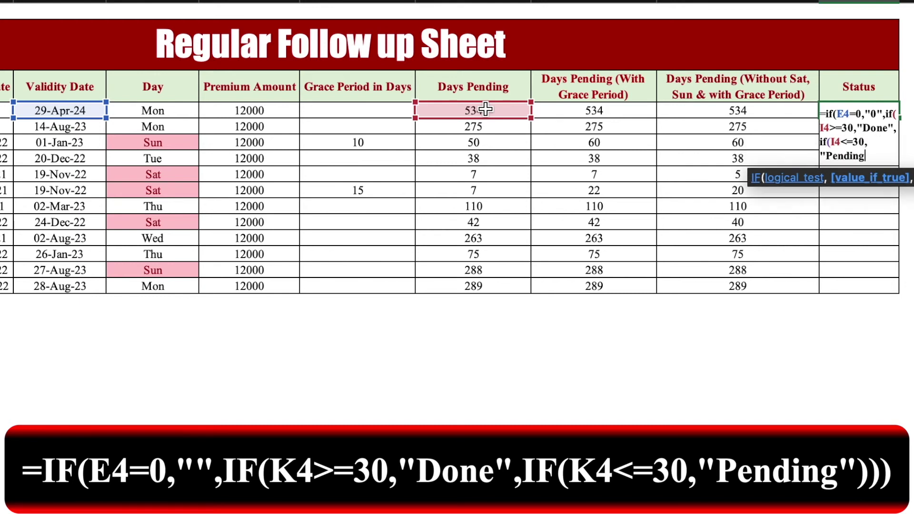
text("))
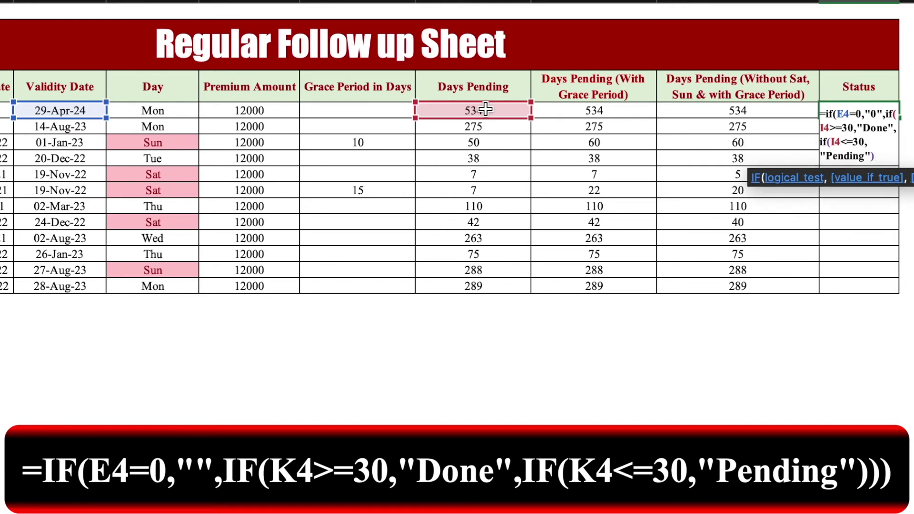
text()))
key(ctrl+Return)
drag(898, 119, 899, 287)
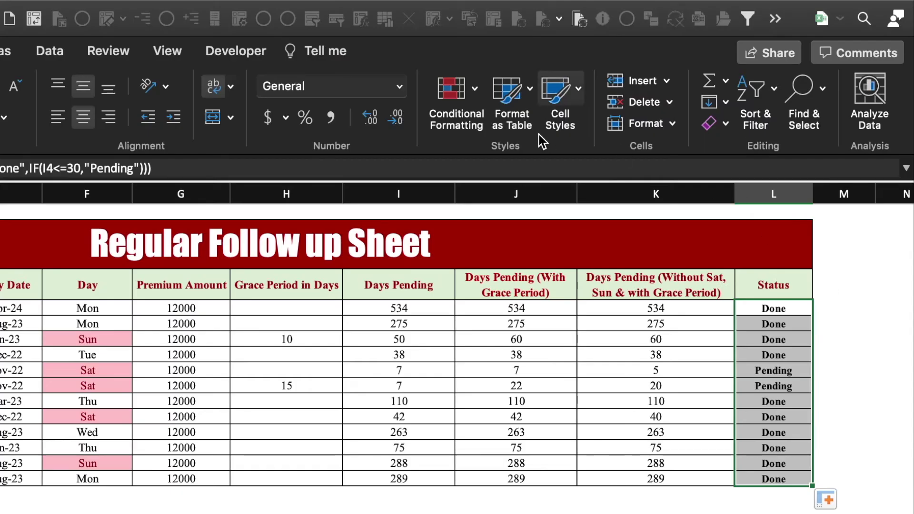
- Add an Equal To highlight rule to Status cells L4:L15 that formats Pending with light red fill and dark red text
click(474, 94)
mouse_move(511, 127)
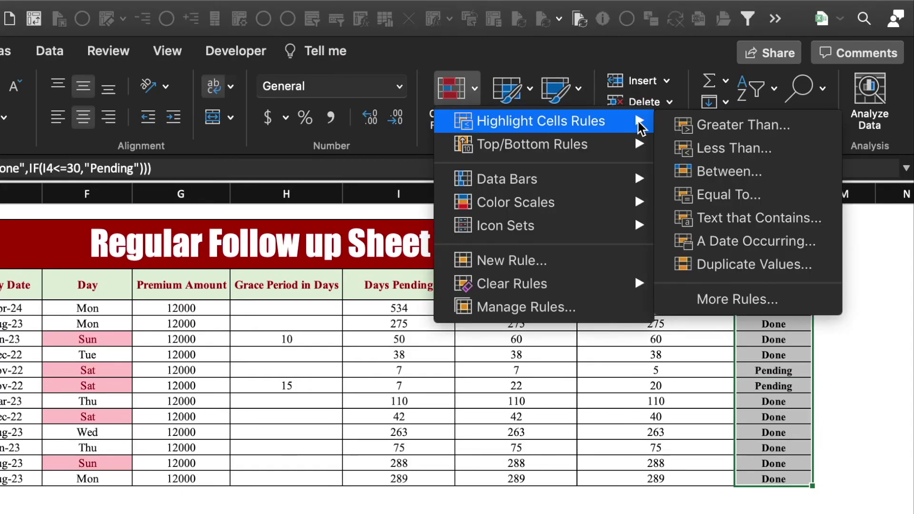
click(735, 195)
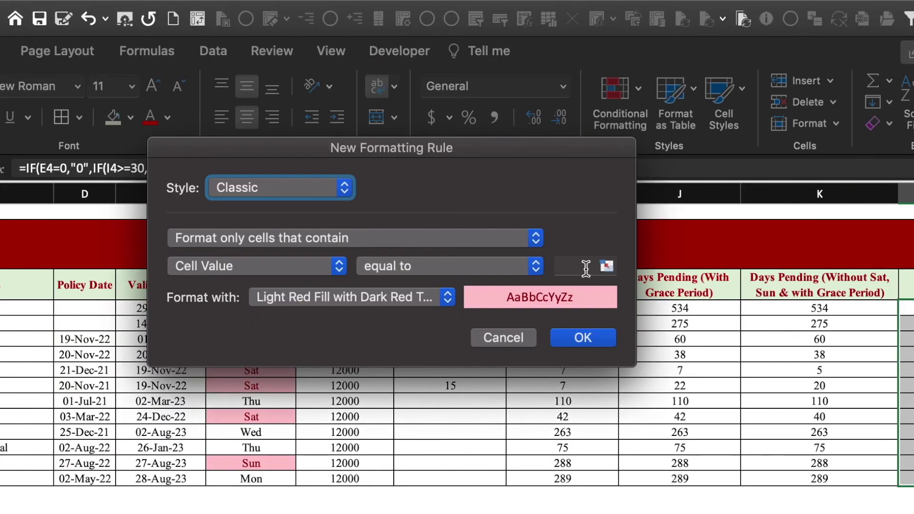
click(585, 268)
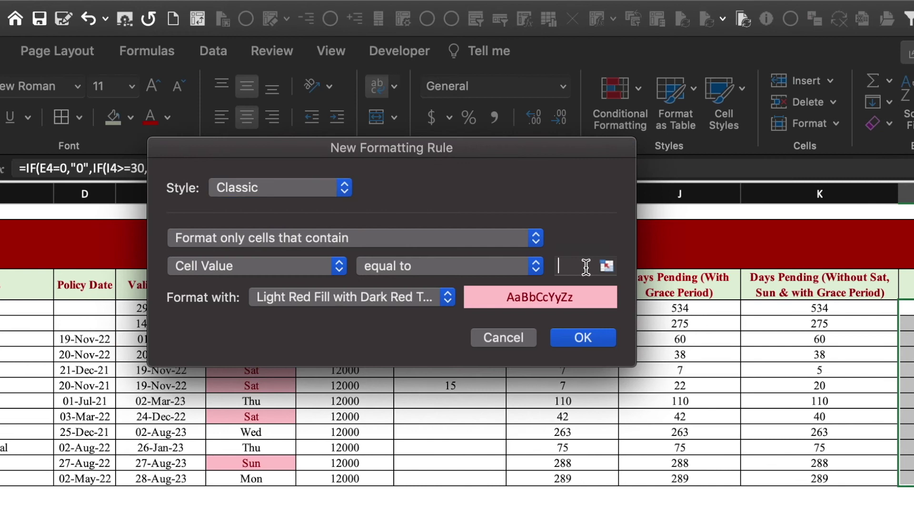
text(Pending)
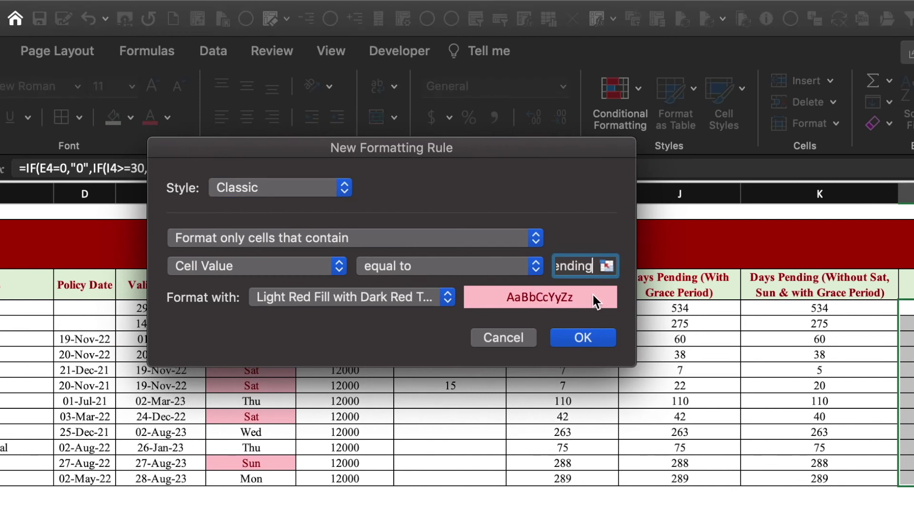
click(598, 337)
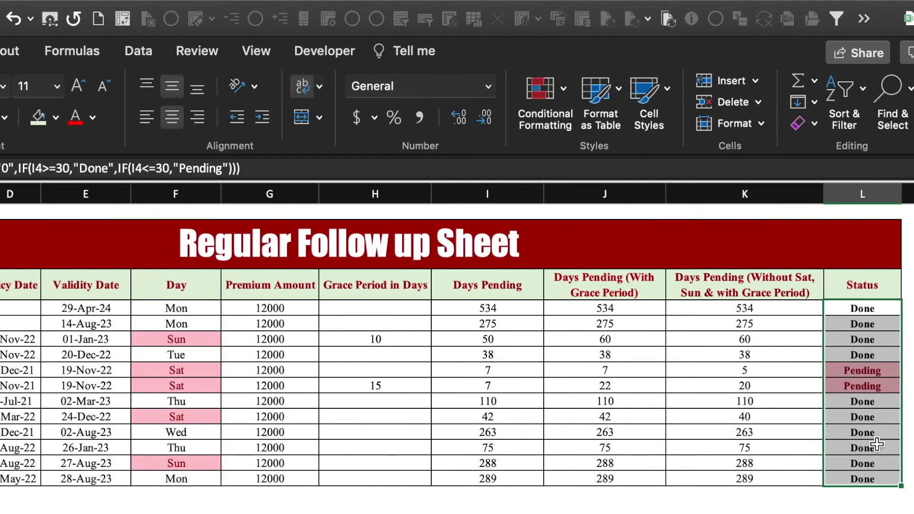
- Add an Equal To highlight rule to Status cells L4:L15 that formats Done with green fill and dark green text
click(566, 88)
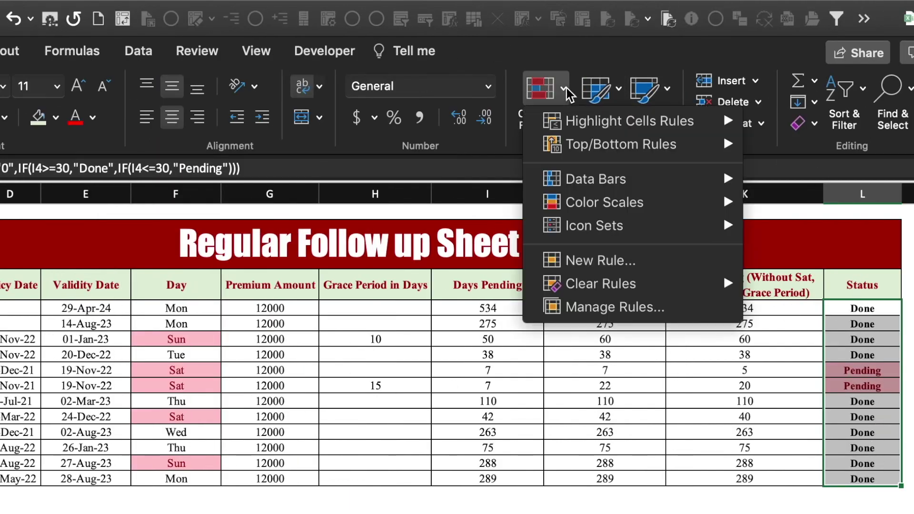
mouse_move(590, 119)
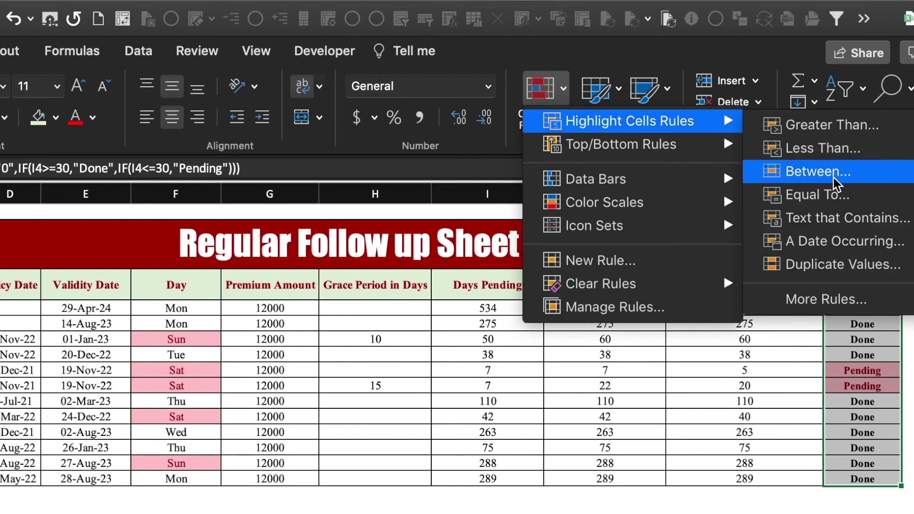
click(757, 194)
click(501, 266)
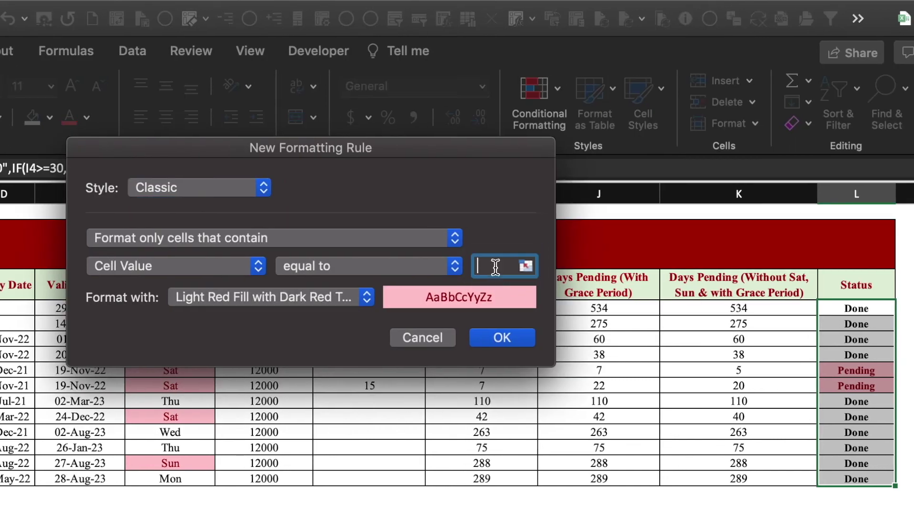
text(Done)
click(364, 298)
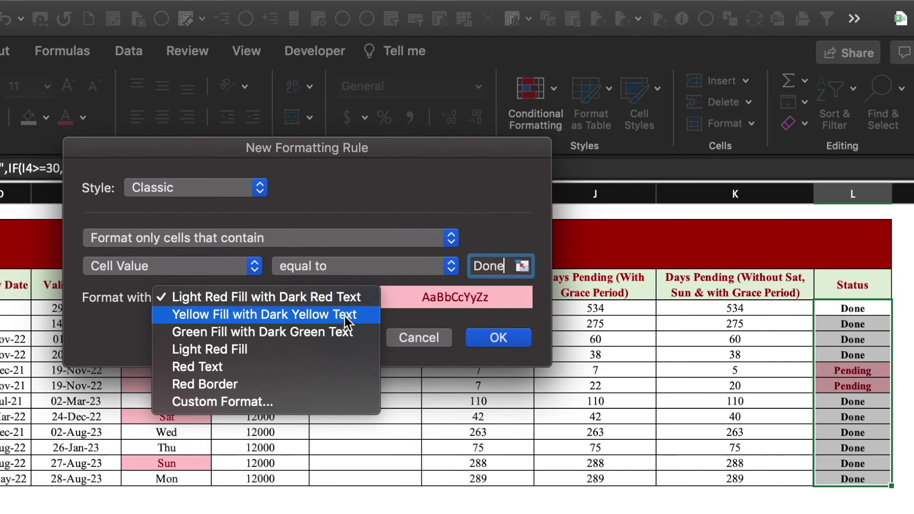
click(352, 332)
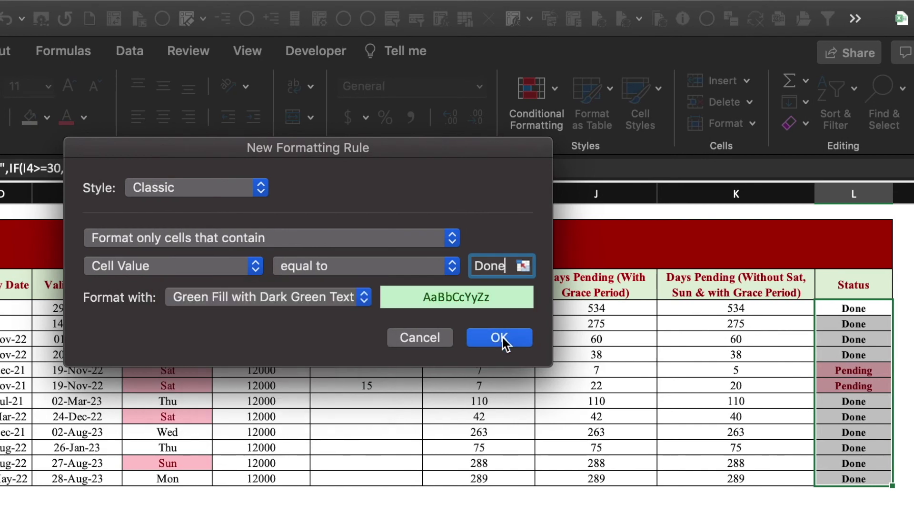
click(502, 338)
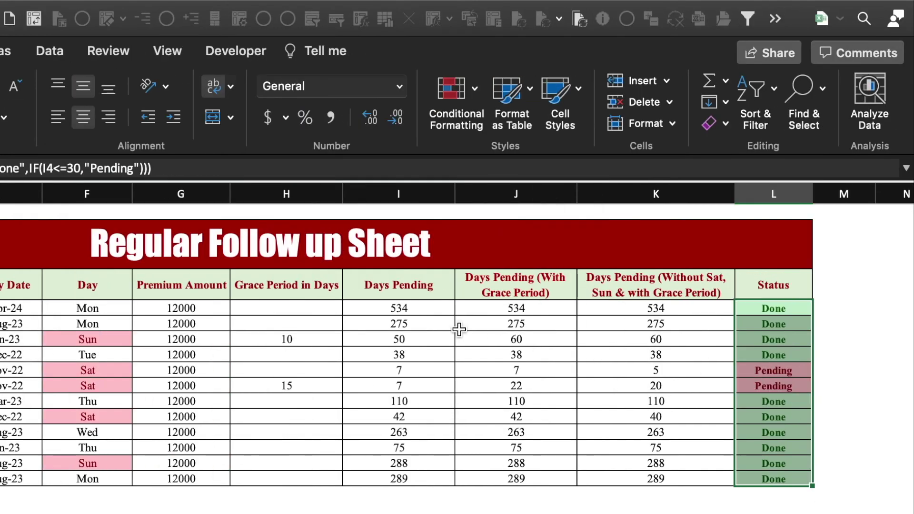
- Add a Greater Than 30 highlight rule with green fill and dark green text to the three Days Pending columns, I4:K15
click(405, 312)
drag(406, 311, 656, 478)
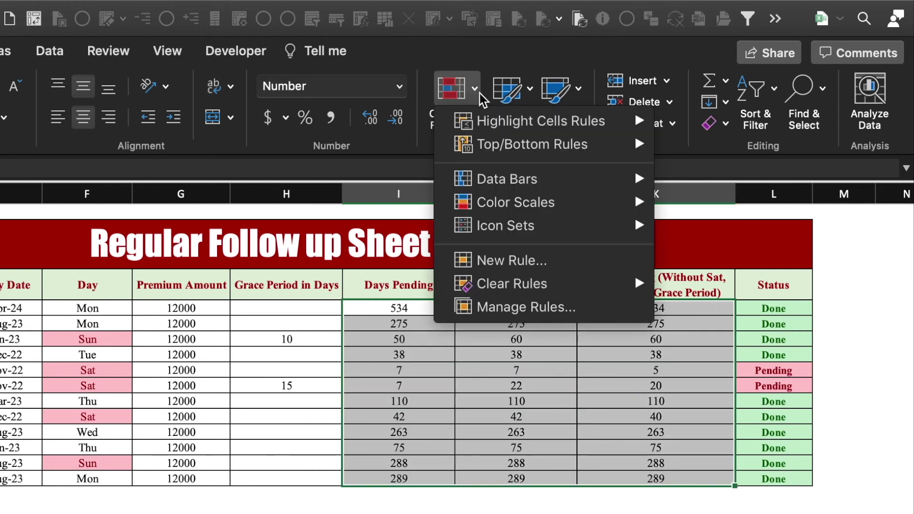
mouse_move(504, 121)
click(721, 126)
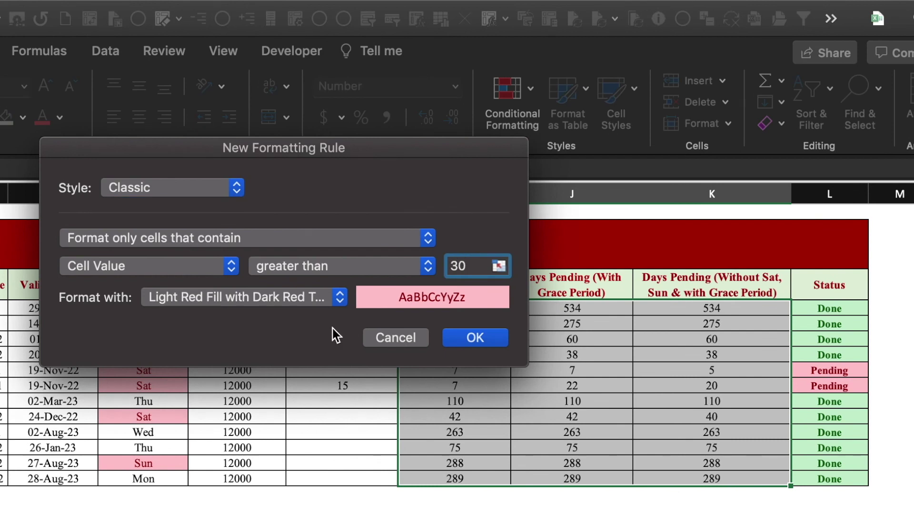
click(340, 297)
click(338, 336)
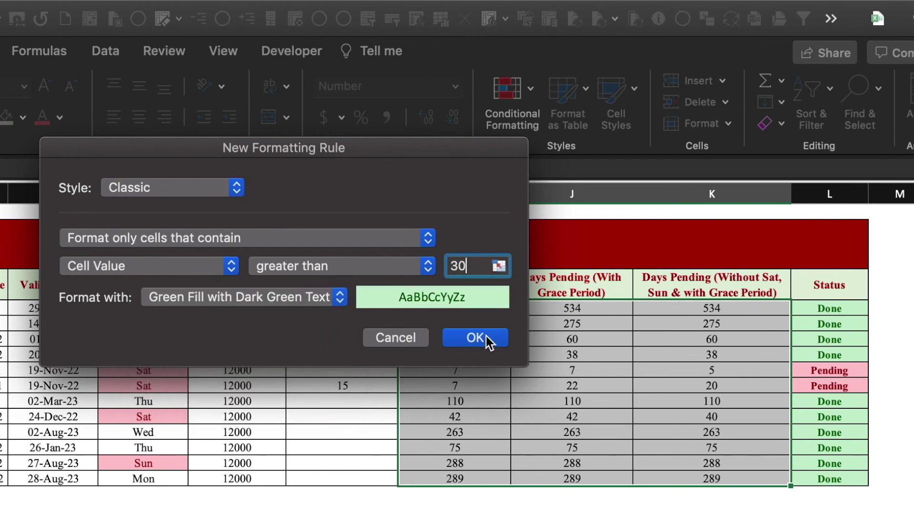
click(486, 339)
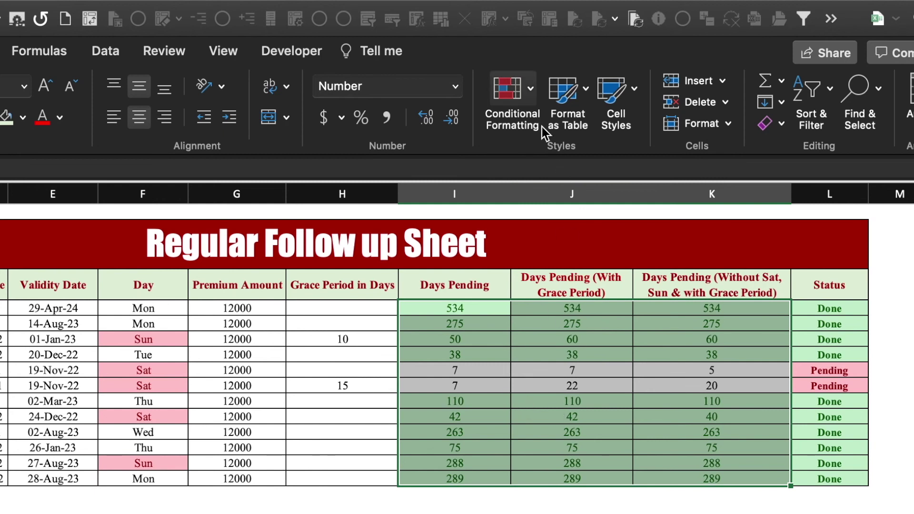
- Add a Less Than 30 highlight rule with light red fill and dark red text to the pending-day cells I4:K15
click(532, 89)
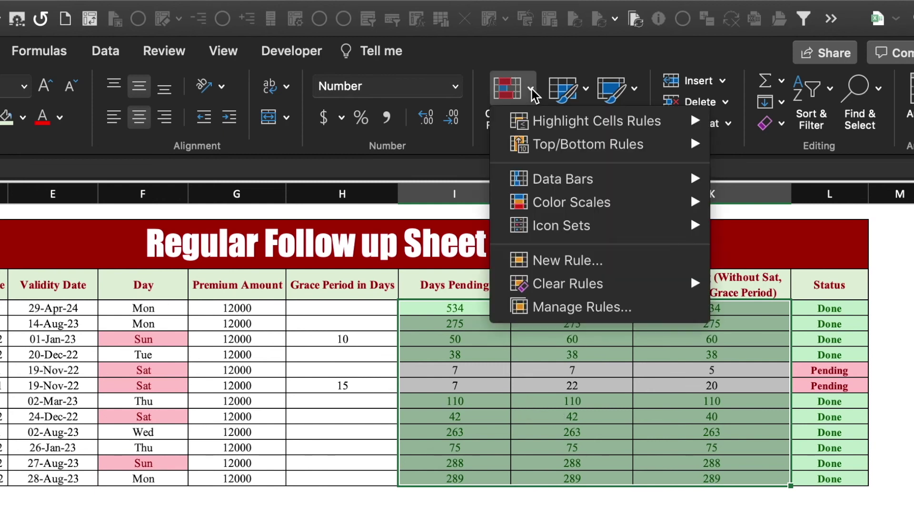
mouse_move(578, 122)
click(789, 148)
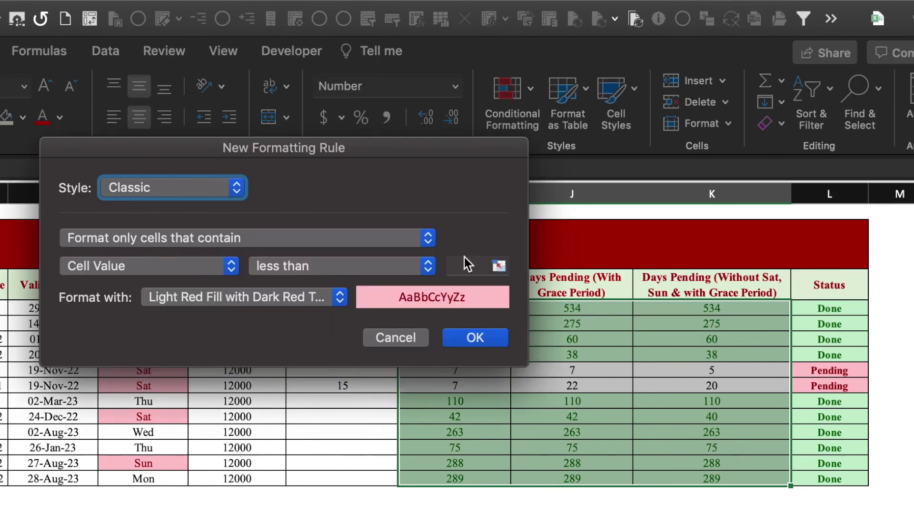
text(30)
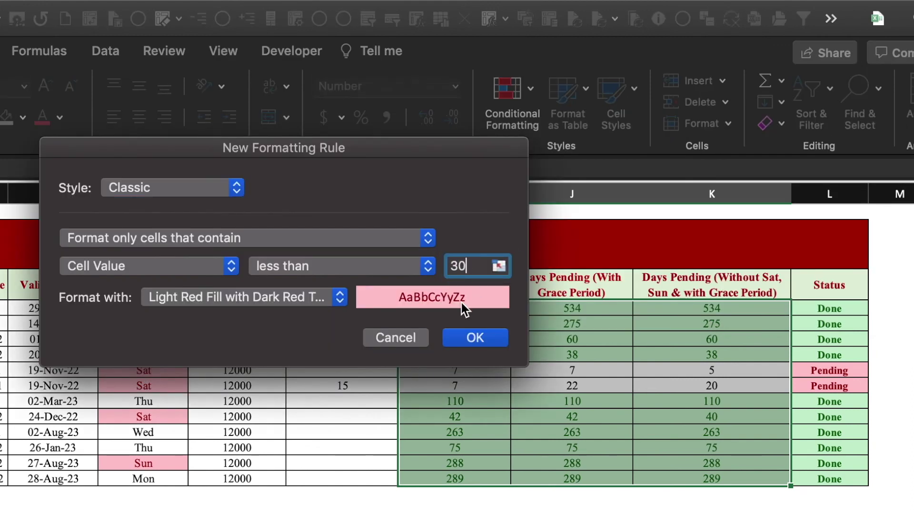
click(482, 339)
- Add a Between 15 and 30 highlight rule with yellow fill and dark yellow text to I4:K15, and deselect the range
click(532, 88)
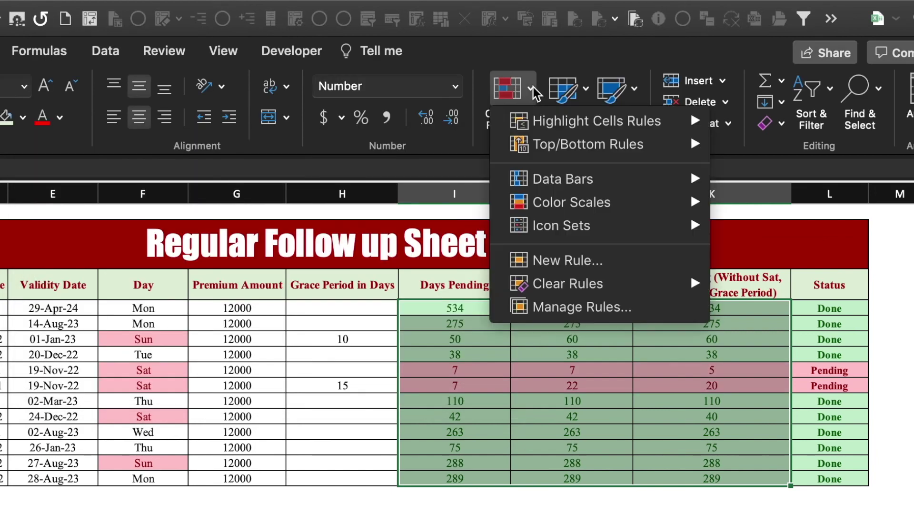
mouse_move(550, 119)
click(809, 175)
click(588, 266)
text(30)
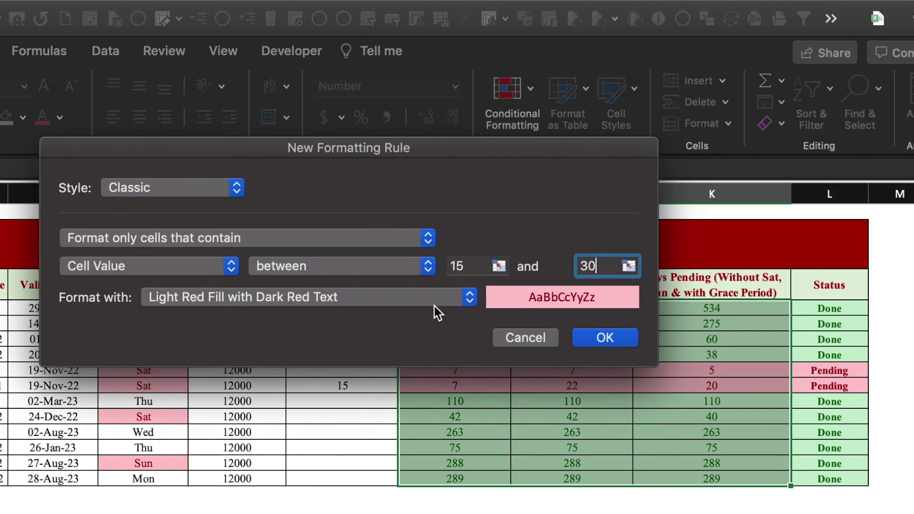
click(470, 298)
click(404, 322)
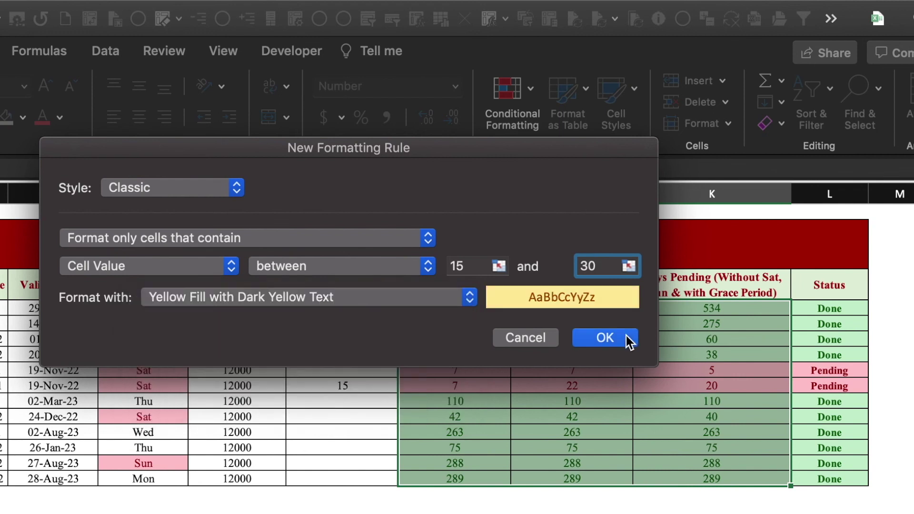
click(628, 338)
click(629, 491)
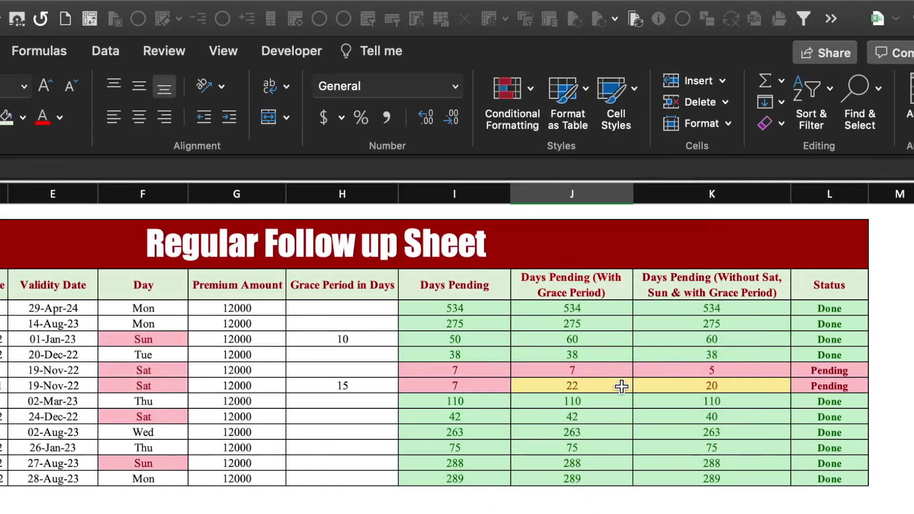
click(475, 513)
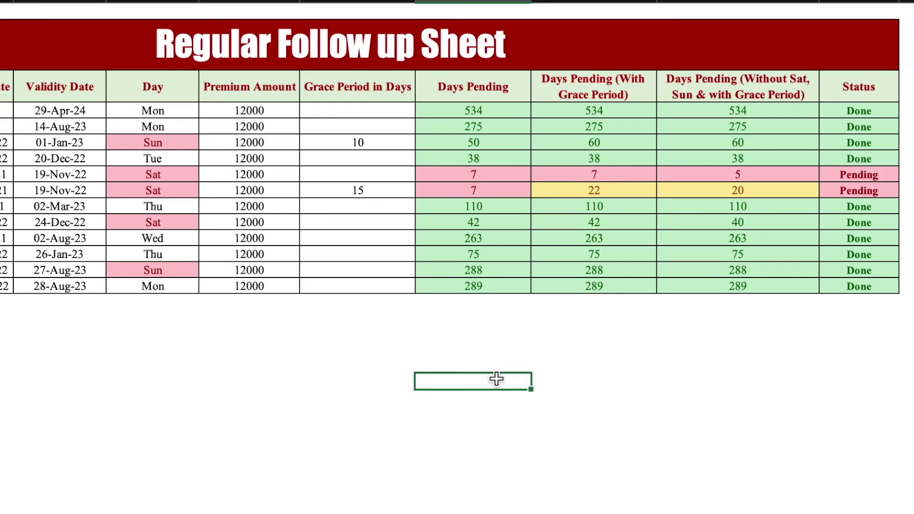